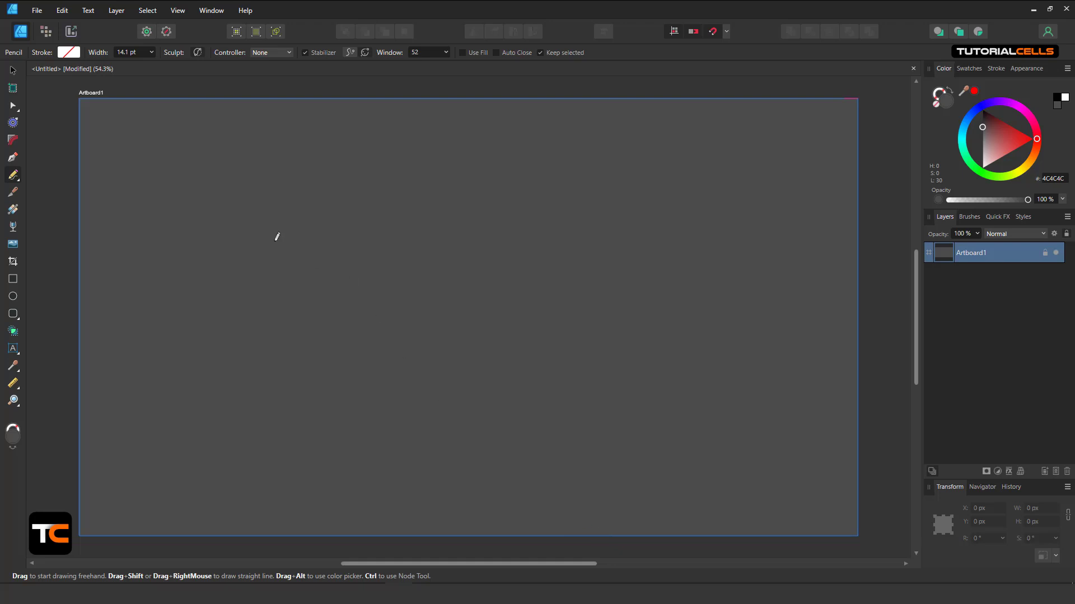
# Sketch a few test freehand strokes across the artboard, then undo them.
pyautogui.moveTo(209, 193)
pyautogui.mouseDown()
pyautogui.moveTo(237, 218)
pyautogui.moveTo(301, 224)
pyautogui.mouseUp()
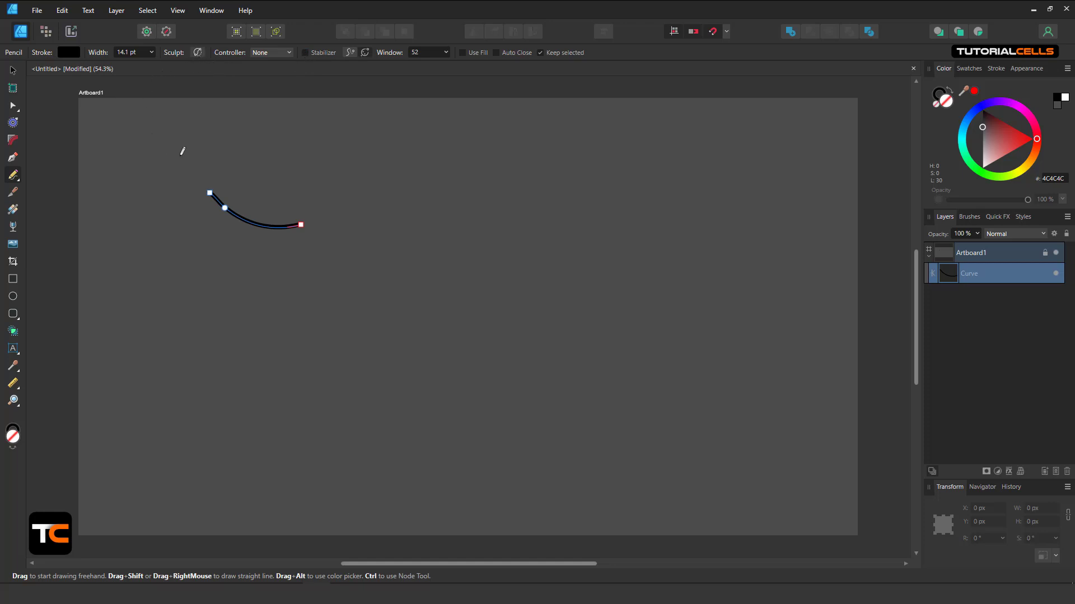
pyautogui.moveTo(183, 156)
pyautogui.mouseDown()
pyautogui.moveTo(255, 163)
pyautogui.moveTo(288, 190)
pyautogui.moveTo(382, 210)
pyautogui.moveTo(407, 278)
pyautogui.mouseUp()
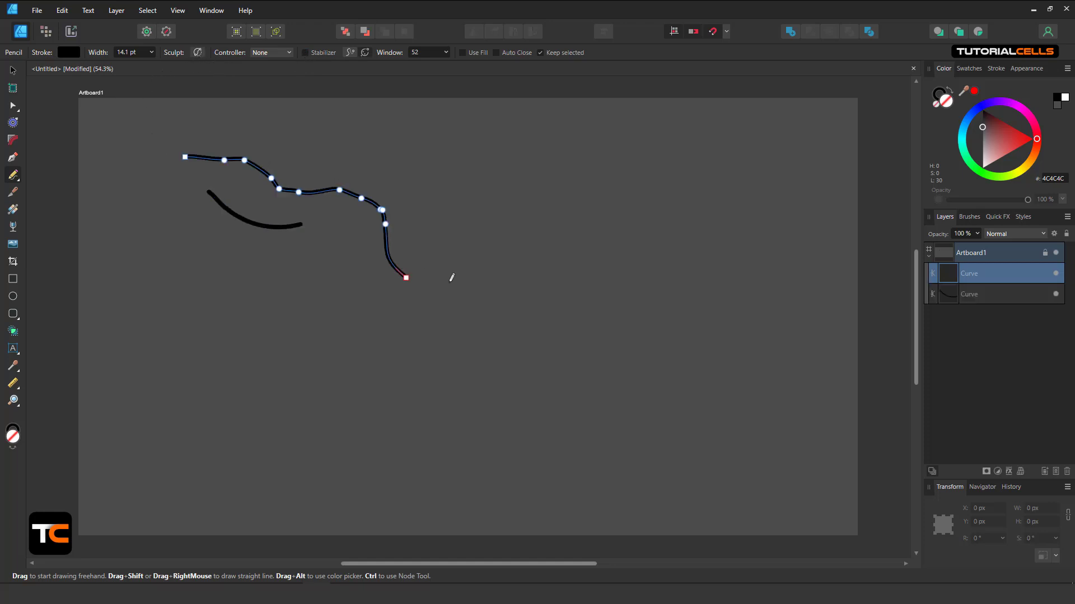
pyautogui.moveTo(317, 267)
pyautogui.mouseDown()
pyautogui.moveTo(419, 295)
pyautogui.moveTo(475, 271)
pyautogui.mouseUp()
pyautogui.moveTo(422, 214)
pyautogui.mouseDown()
pyautogui.moveTo(478, 248)
pyautogui.moveTo(554, 250)
pyautogui.mouseUp()
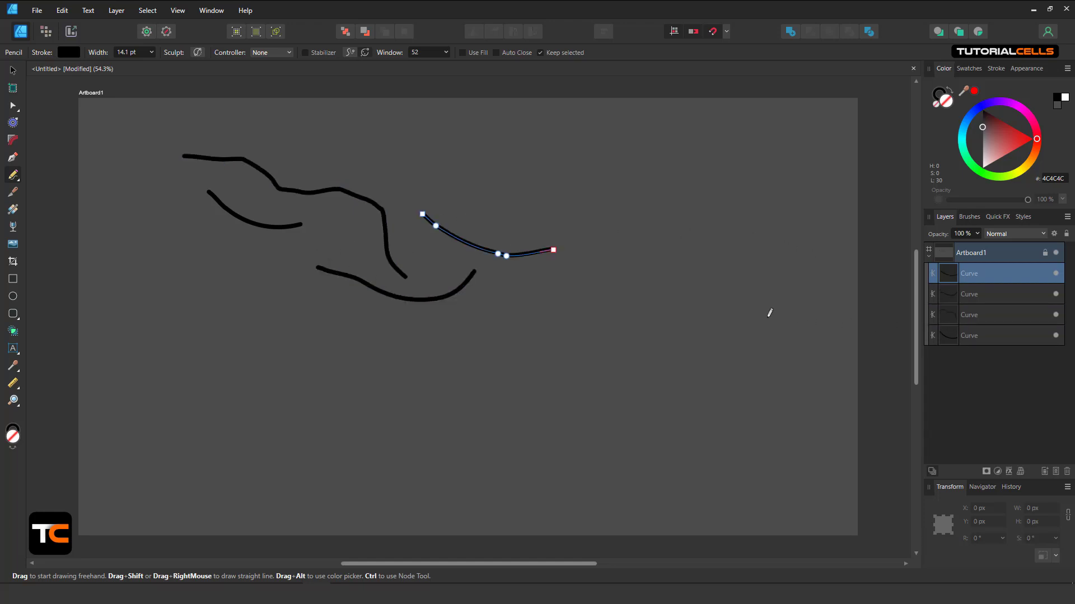
pyautogui.hotkey('ctrl', 'z')
pyautogui.hotkey('ctrl', 'z')
pyautogui.hotkey('ctrl', 'z')
pyautogui.hotkey('ctrl', 'z')
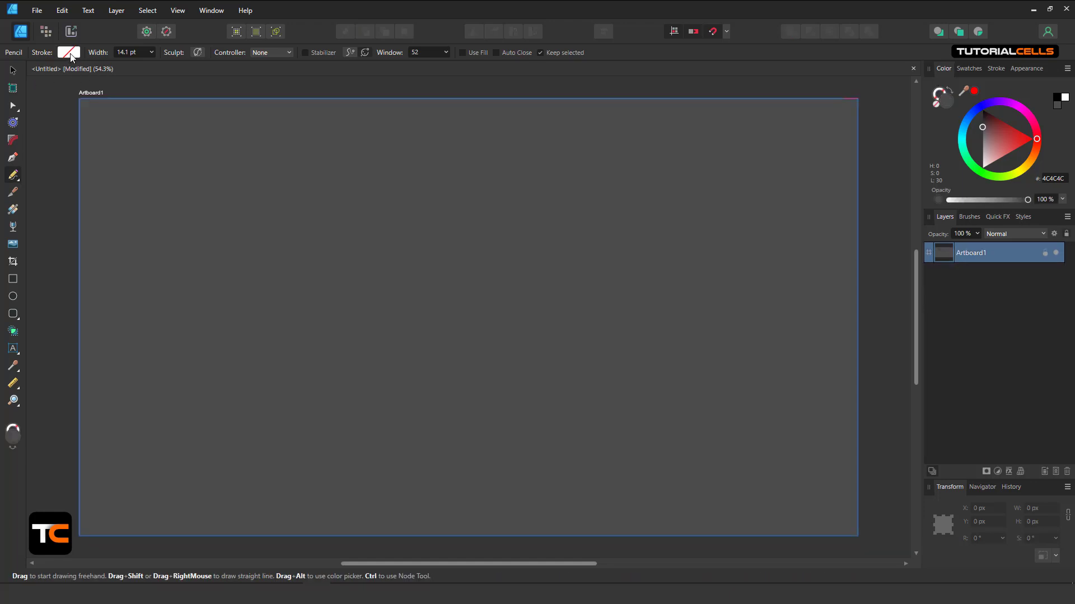
# Draw a short curve near the top left and make its stroke orange-red (R 227, G 65, B 0).
pyautogui.moveTo(133, 186); pyautogui.dragTo(220, 225)
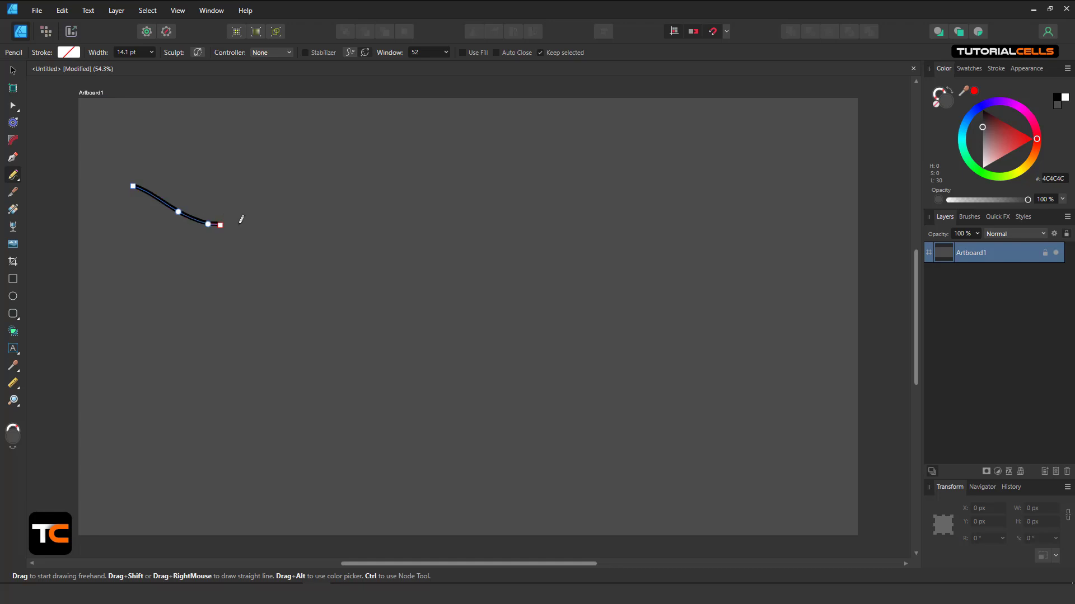
pyautogui.click(72, 52)
pyautogui.moveTo(68, 163); pyautogui.dragTo(22, 166)
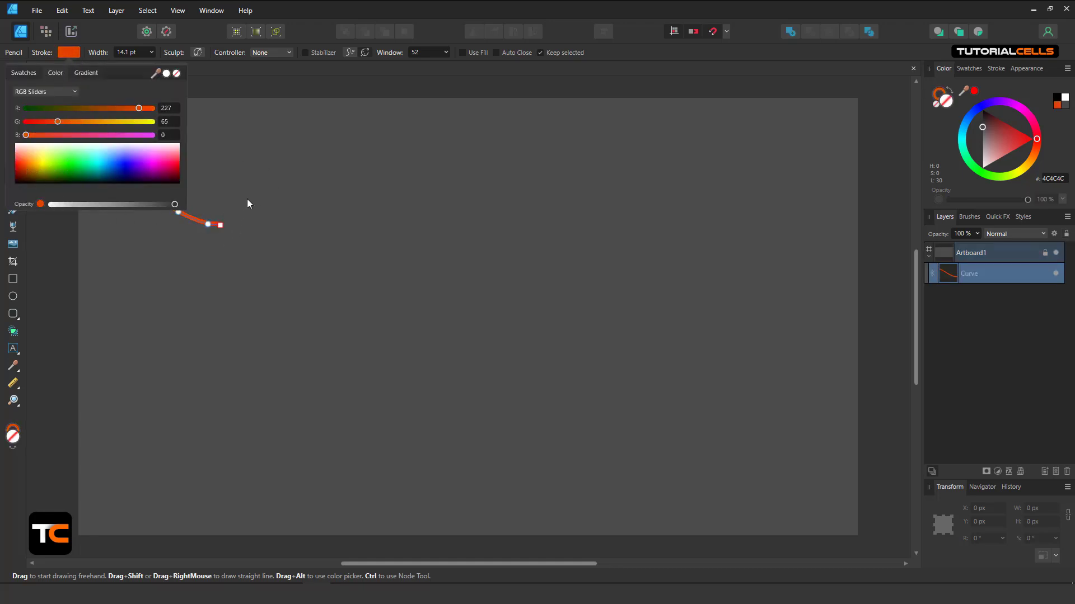
pyautogui.click(273, 90)
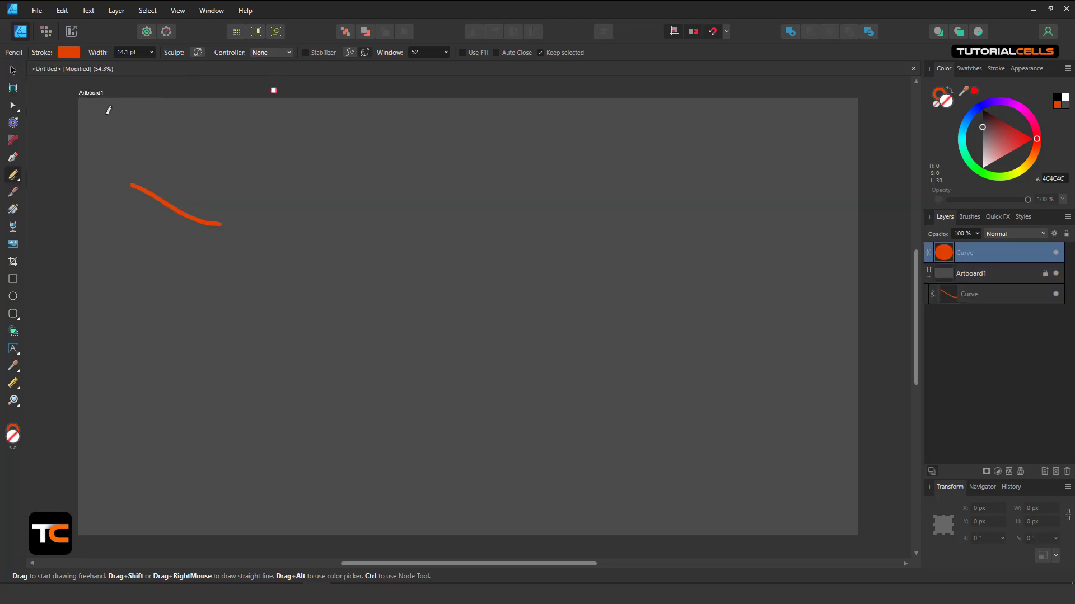
pyautogui.hotkey('ctrl', 'z')
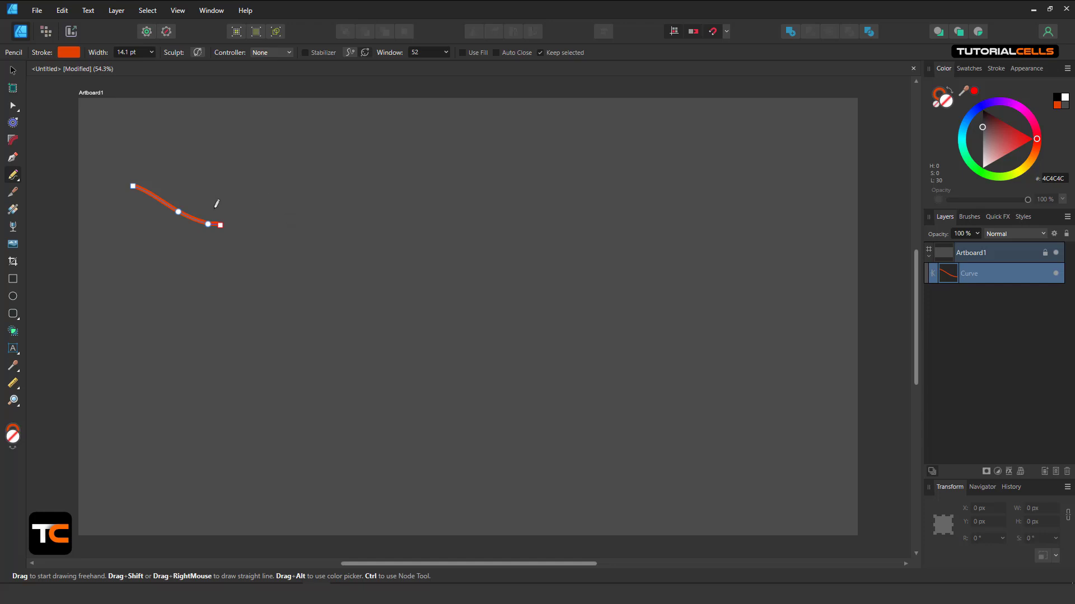
# Browse the stroke colour's Swatches, Color and Gradient tabs, then draw another orange stroke beside the first.
pyautogui.click(68, 53)
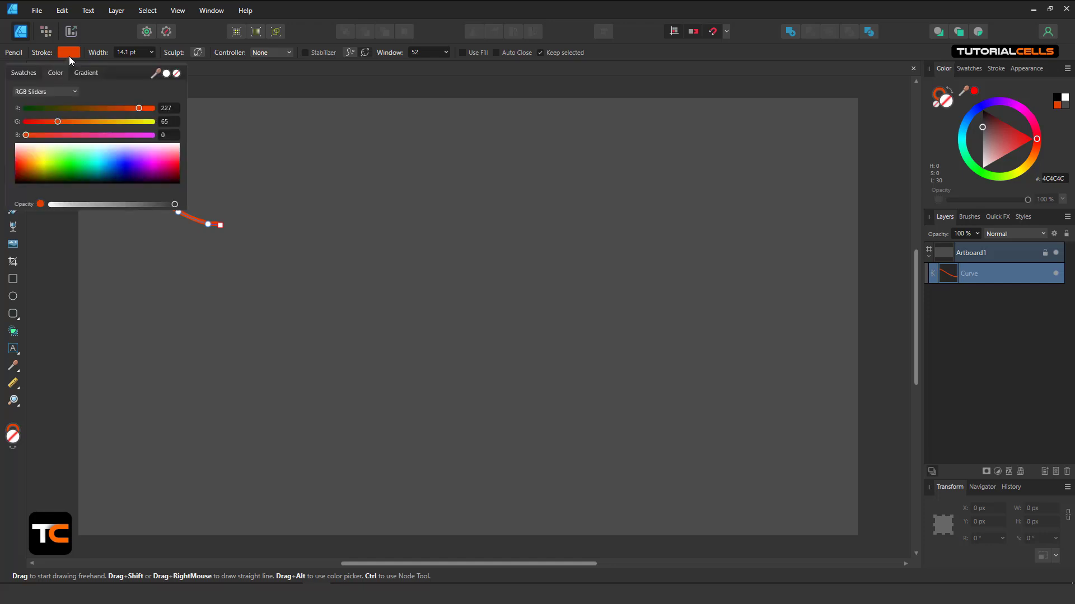
pyautogui.click(83, 73)
pyautogui.click(56, 74)
pyautogui.click(27, 74)
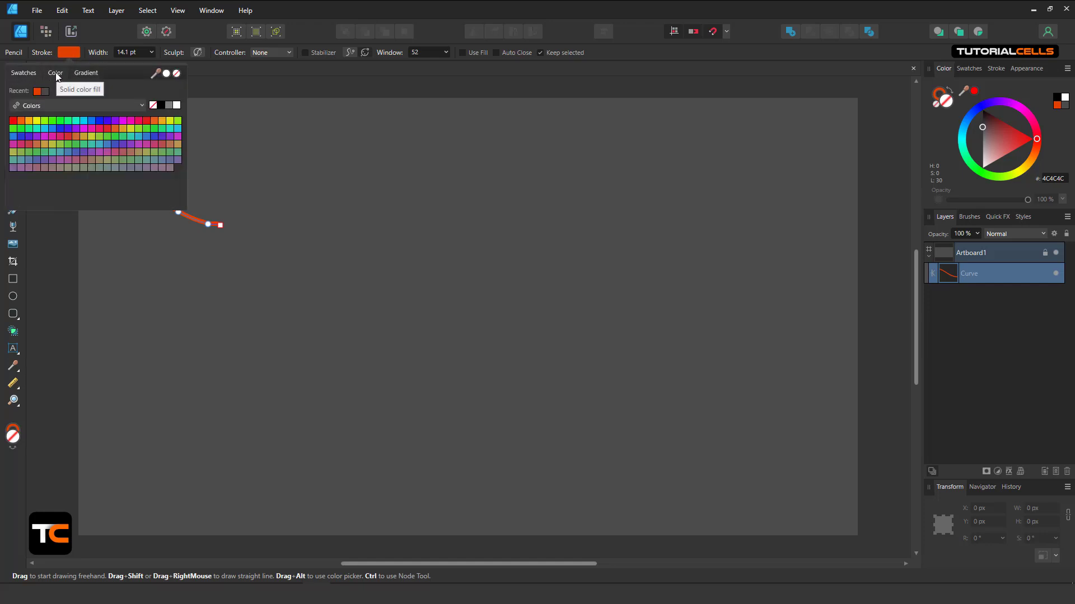
pyautogui.click(56, 74)
pyautogui.click(23, 75)
pyautogui.click(57, 72)
pyautogui.click(81, 73)
pyautogui.click(25, 74)
pyautogui.click(60, 75)
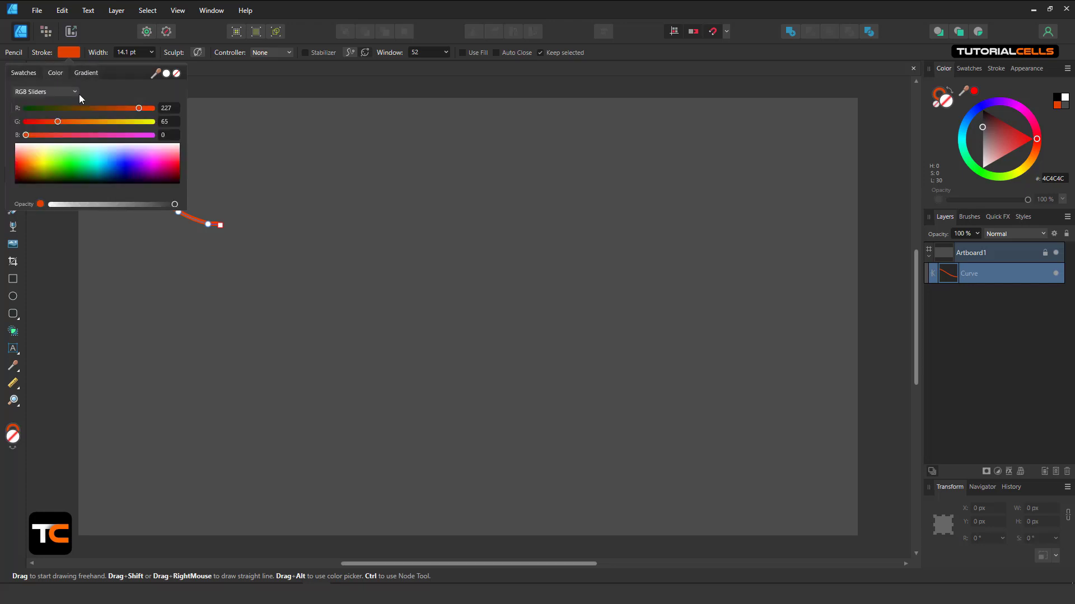
pyautogui.click(231, 153)
pyautogui.moveTo(230, 154); pyautogui.dragTo(279, 193)
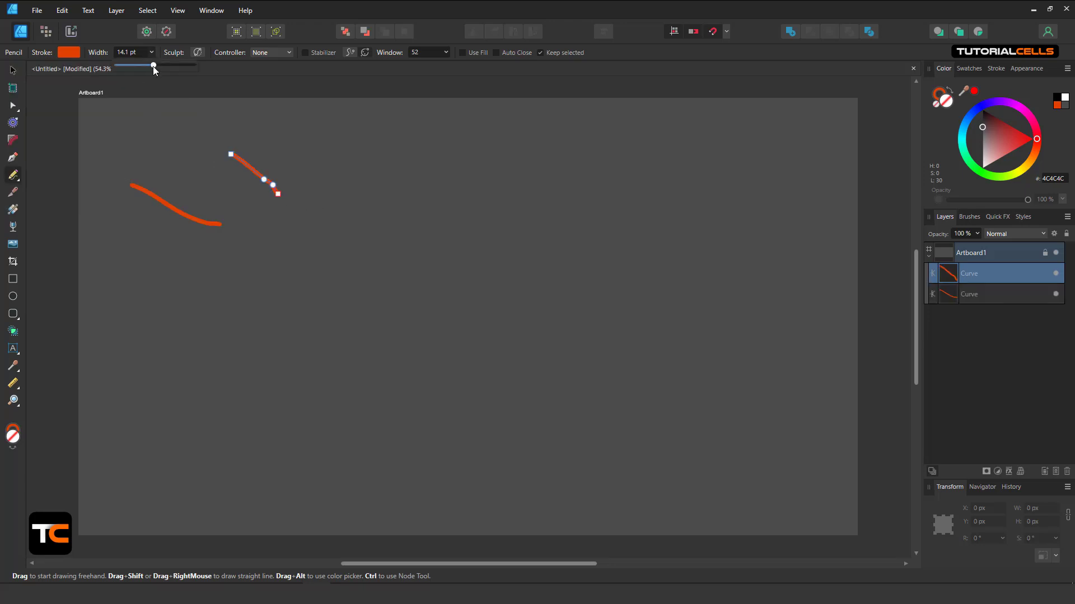
# Widen the pencil to 25.6 pt, draw three thick orange strokes, then delete every curve layer.
pyautogui.moveTo(154, 67); pyautogui.dragTo(163, 70)
pyautogui.moveTo(300, 138); pyautogui.dragTo(382, 191)
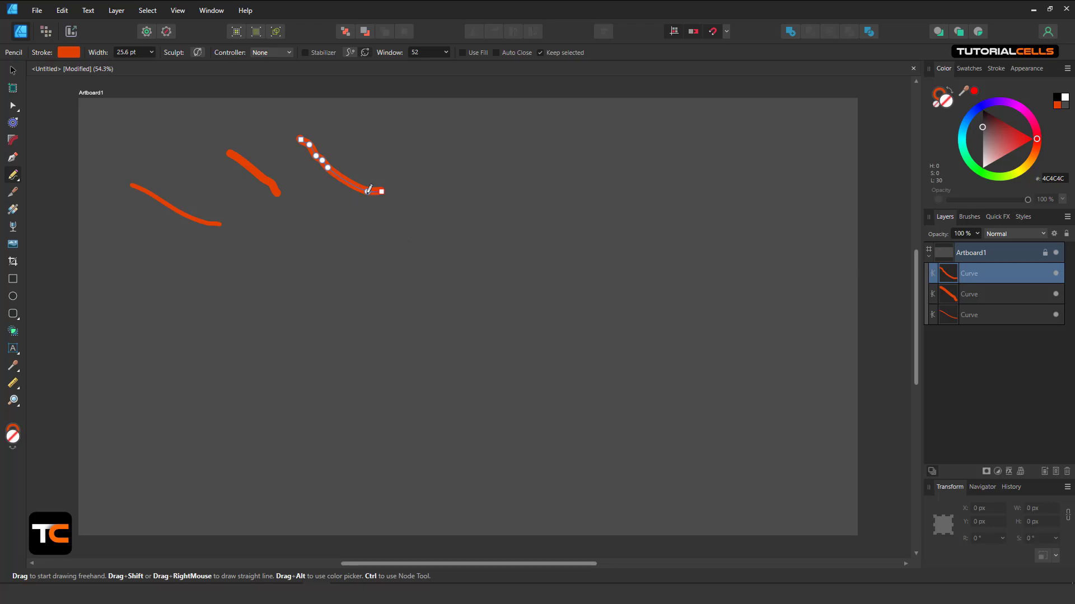
pyautogui.moveTo(384, 188); pyautogui.dragTo(494, 178)
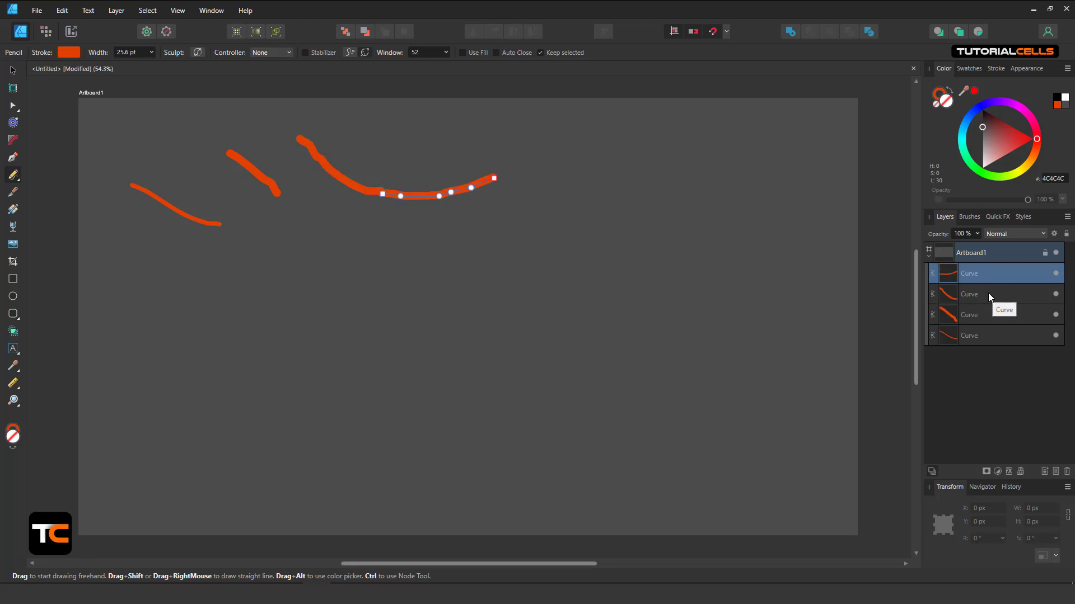
pyautogui.moveTo(495, 179)
pyautogui.mouseDown()
pyautogui.moveTo(588, 281)
pyautogui.moveTo(642, 238)
pyautogui.mouseUp()
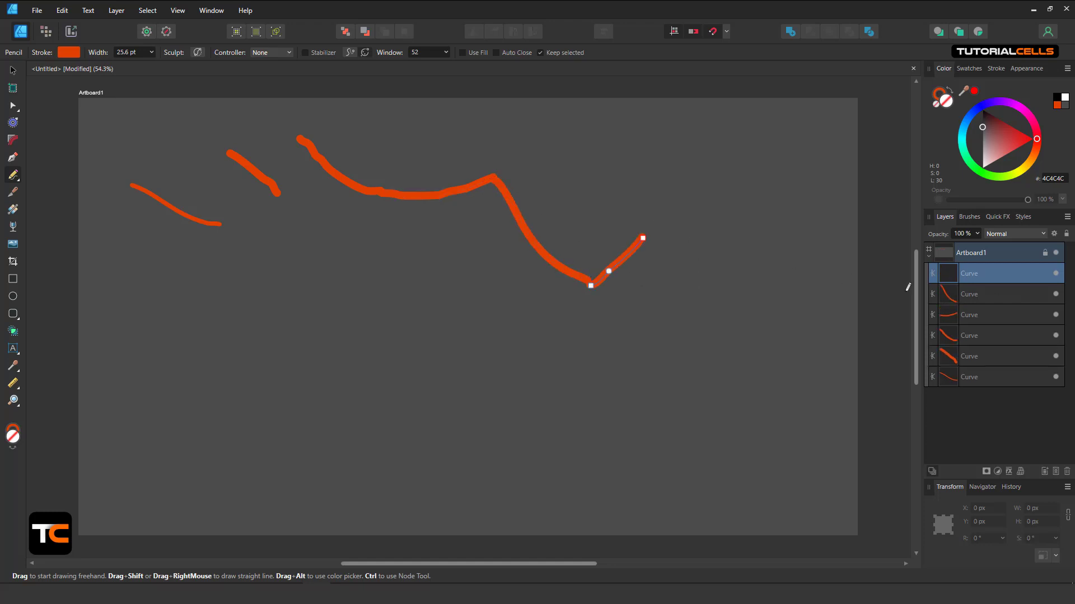
pyautogui.keyDown('shift'); pyautogui.click(965, 380); pyautogui.keyUp('shift')
pyautogui.press('Delete')
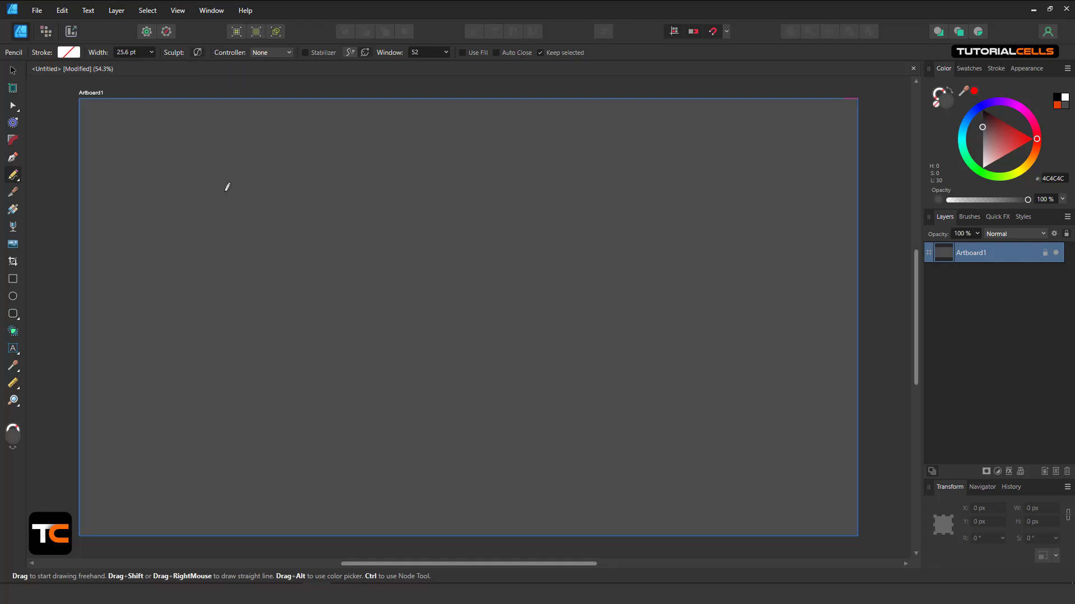
# Draw a thick 25.6 pt wavy stroke extended twice to the right, plus a short arc off it.
pyautogui.moveTo(214, 180)
pyautogui.mouseDown()
pyautogui.moveTo(306, 202)
pyautogui.moveTo(357, 237)
pyautogui.mouseUp()
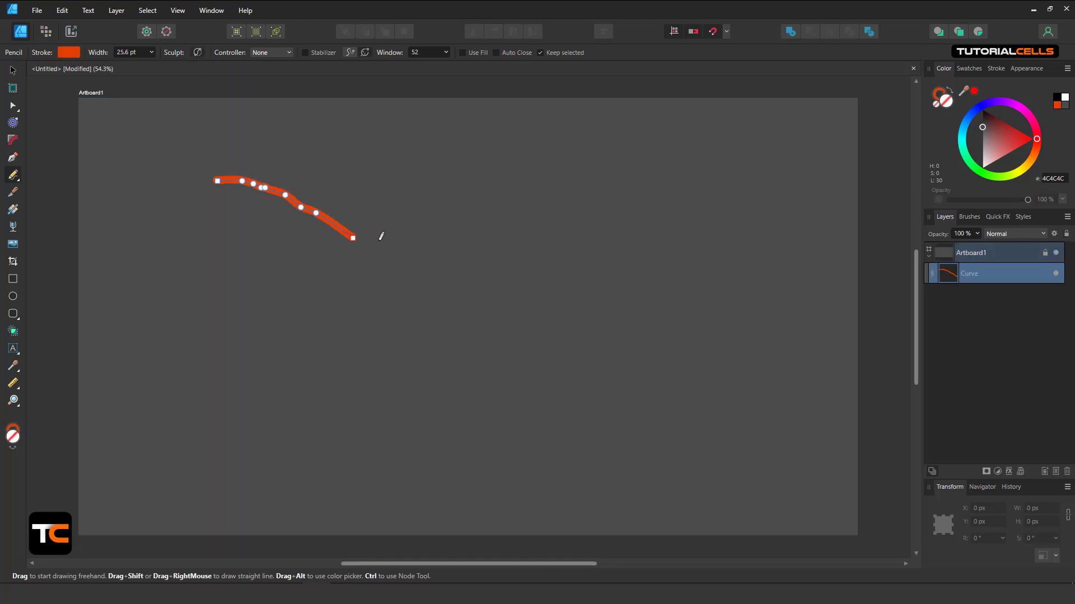
pyautogui.moveTo(376, 240); pyautogui.dragTo(471, 239)
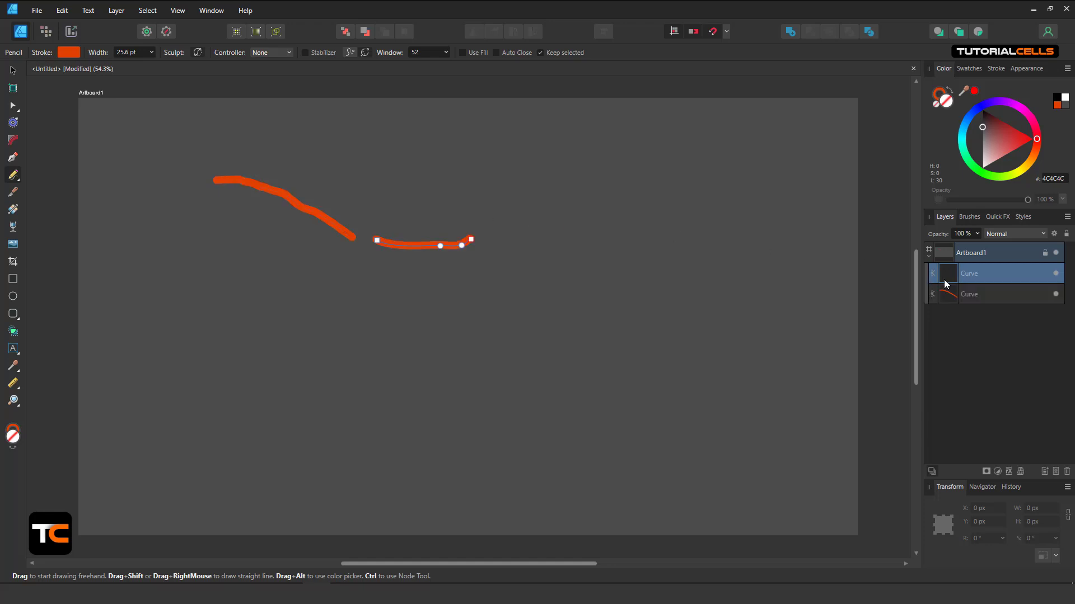
pyautogui.hotkey('ctrl', 'z')
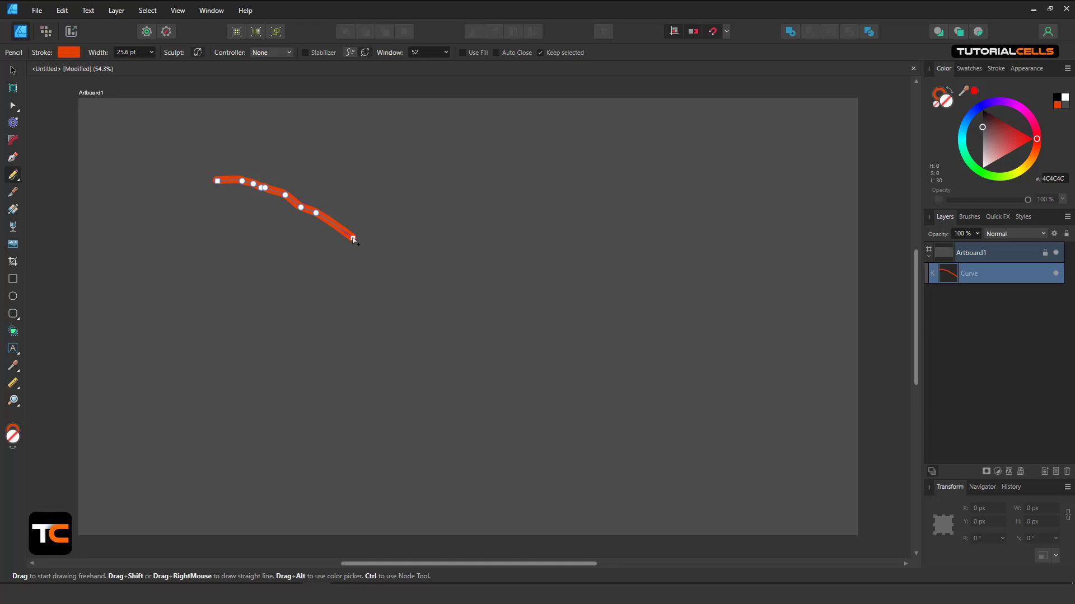
pyautogui.moveTo(359, 239)
pyautogui.mouseDown()
pyautogui.moveTo(394, 252)
pyautogui.moveTo(488, 237)
pyautogui.mouseUp()
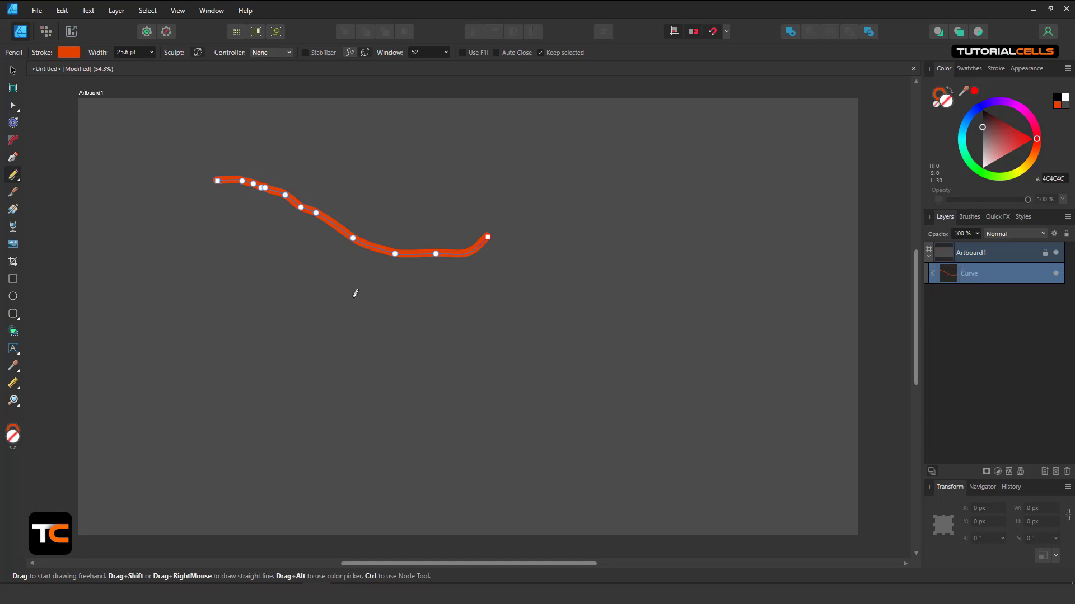
pyautogui.moveTo(488, 239)
pyautogui.mouseDown()
pyautogui.moveTo(578, 242)
pyautogui.moveTo(614, 274)
pyautogui.moveTo(679, 174)
pyautogui.moveTo(668, 167)
pyautogui.mouseUp()
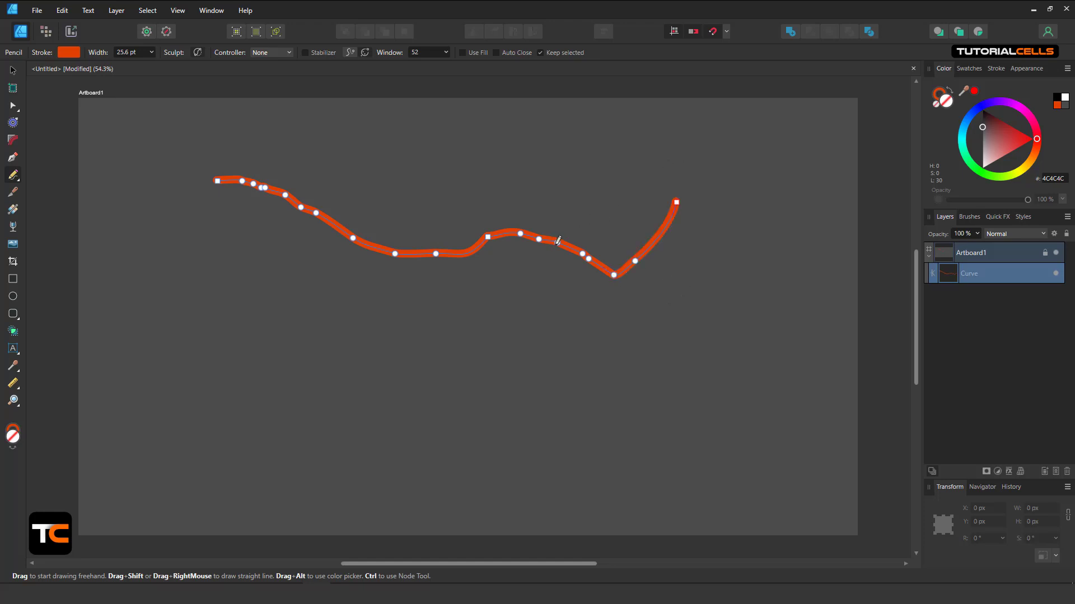
pyautogui.moveTo(555, 238); pyautogui.dragTo(497, 200)
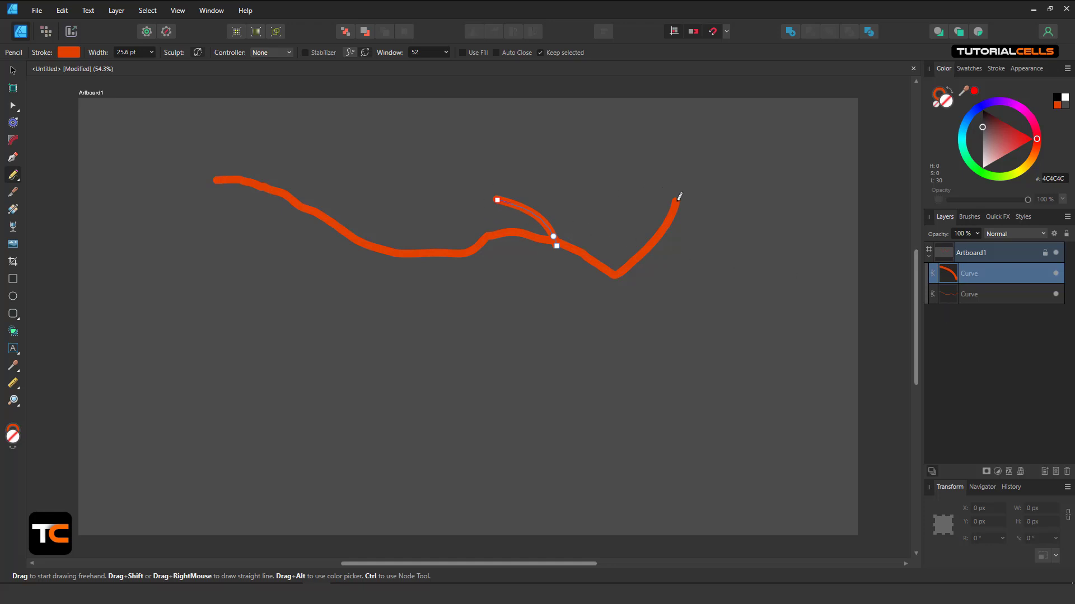
# Finish the short arc leftward and set the pencil width Controller to Pressure.
pyautogui.moveTo(497, 200); pyautogui.dragTo(430, 208)
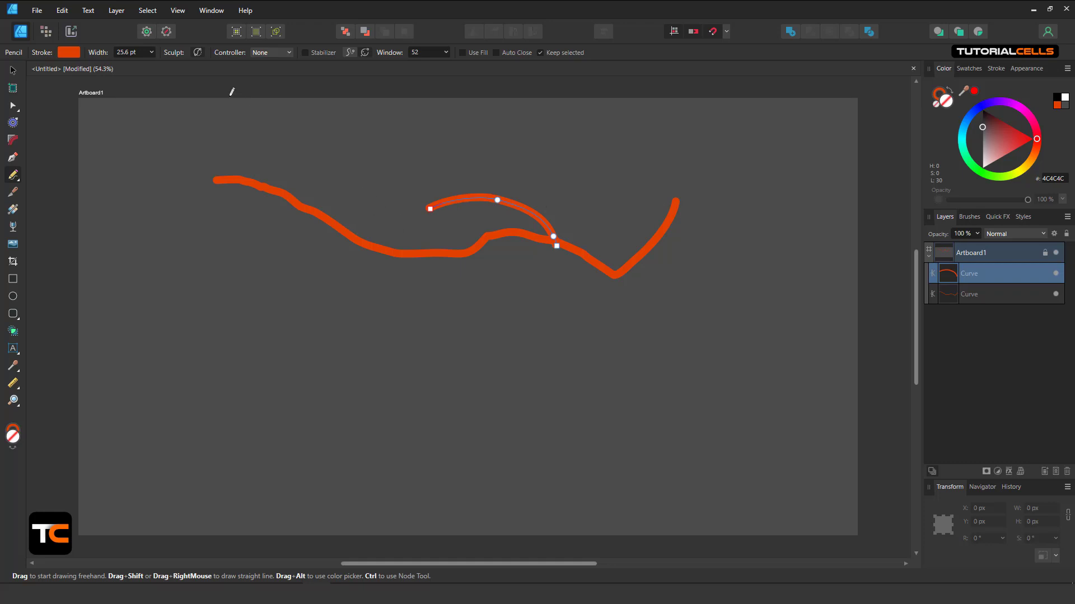
pyautogui.click(263, 53)
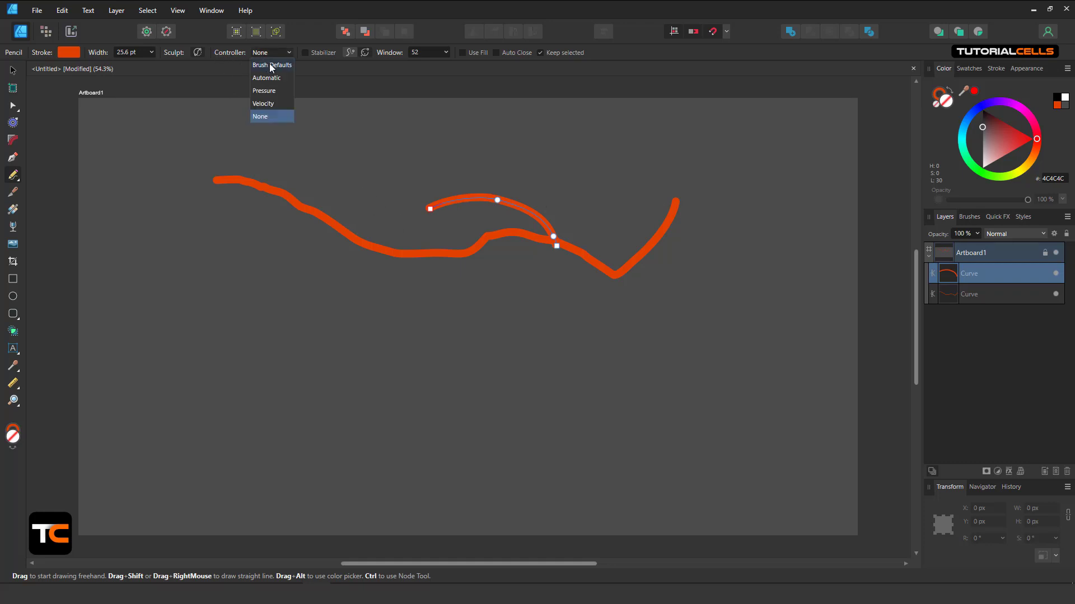
pyautogui.click(274, 91)
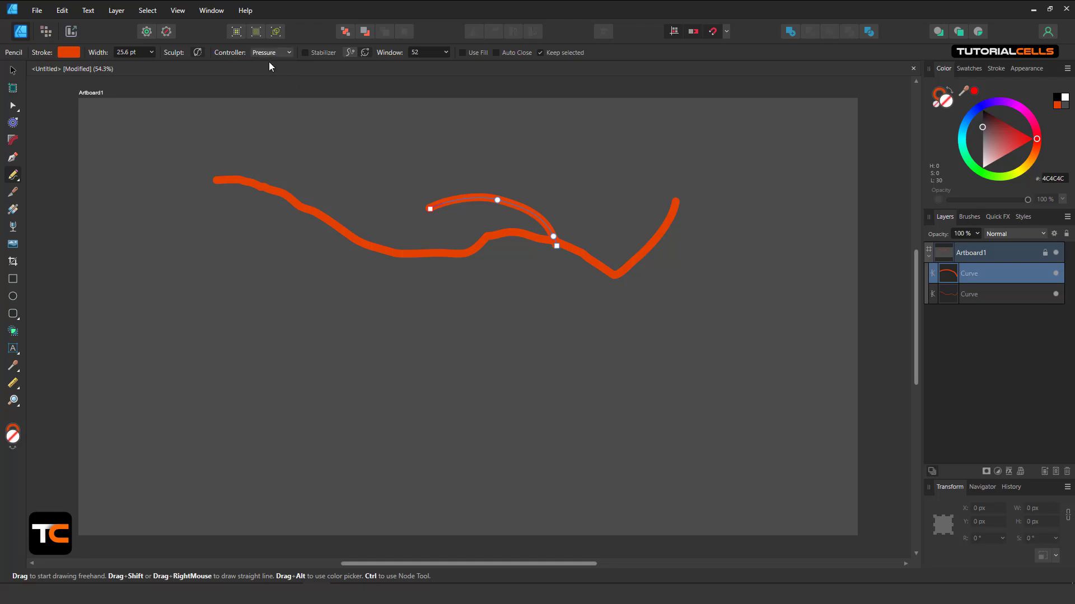
# Draw a pressure-varying test stroke, then undo until the artboard is empty.
pyautogui.moveTo(238, 252)
pyautogui.mouseDown()
pyautogui.moveTo(366, 299)
pyautogui.moveTo(442, 289)
pyautogui.moveTo(397, 330)
pyautogui.mouseUp()
pyautogui.hotkey('ctrl', 'z')
pyautogui.hotkey('ctrl', 'z')
pyautogui.hotkey('ctrl', 'z')
pyautogui.hotkey('ctrl', 'z')
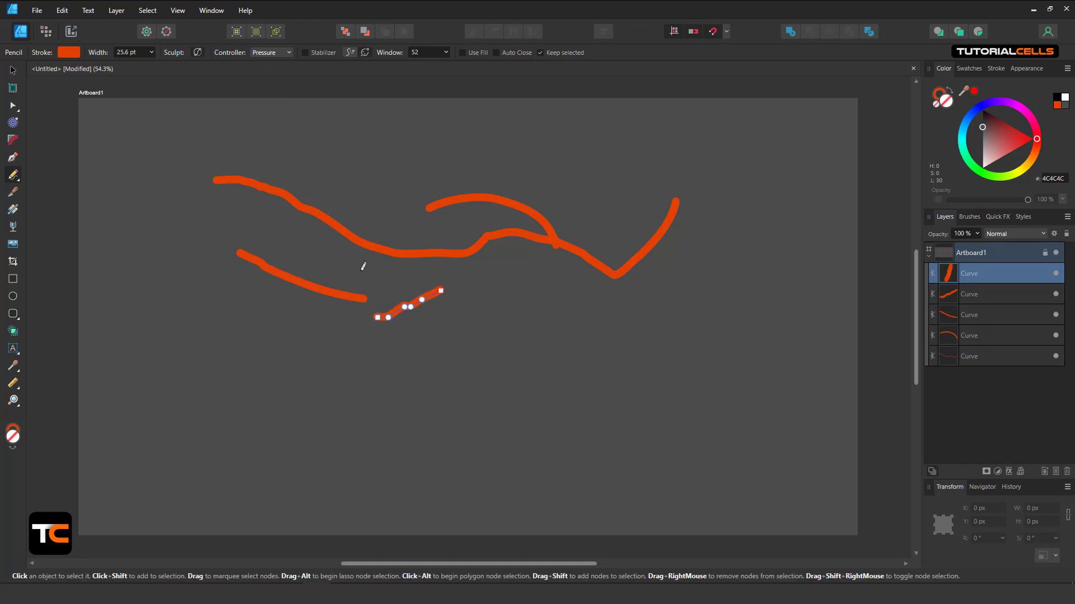
pyautogui.hotkey('ctrl', 'z')
pyautogui.hotkey('ctrl', 'z')
pyautogui.hotkey('ctrl', 'z')
pyautogui.hotkey('ctrl', 'z')
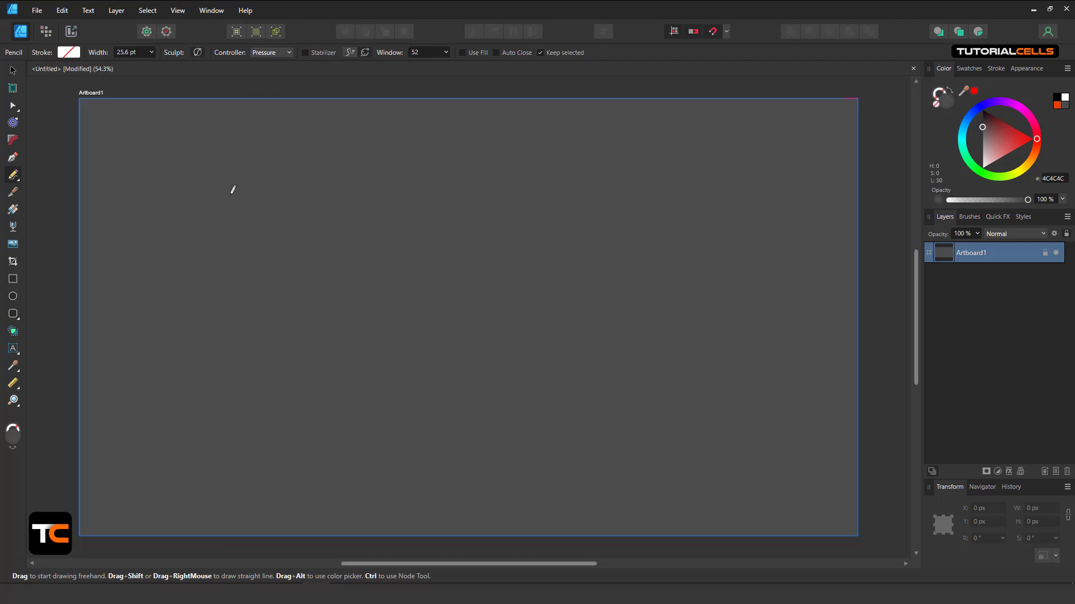
# Draw a long, slightly wavy horizontal stroke near the top and a shorter one beneath it.
pyautogui.moveTo(231, 192); pyautogui.dragTo(463, 212)
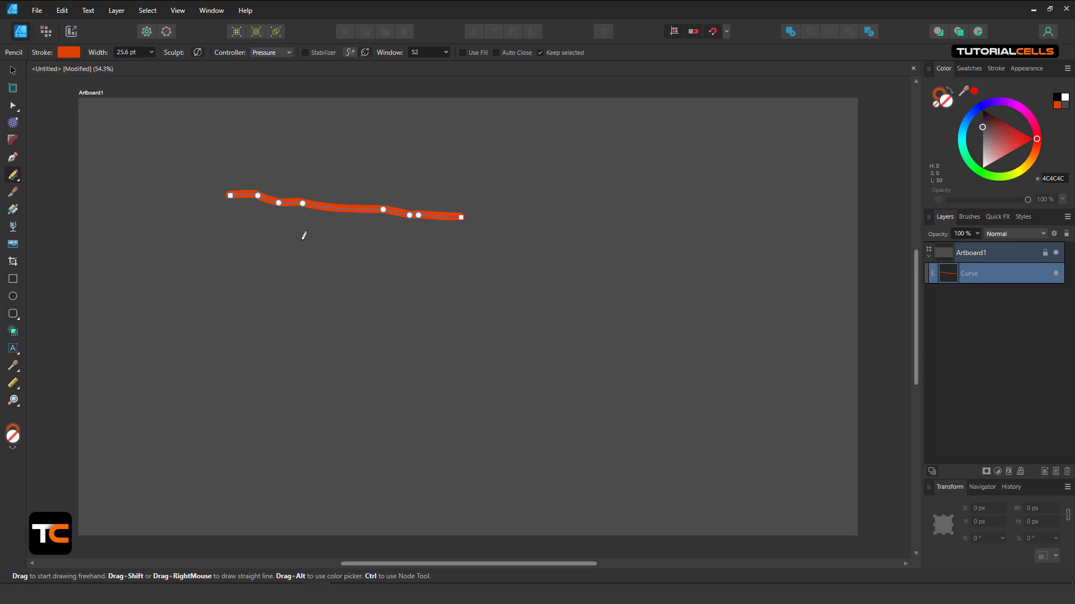
pyautogui.moveTo(273, 239); pyautogui.dragTo(397, 245)
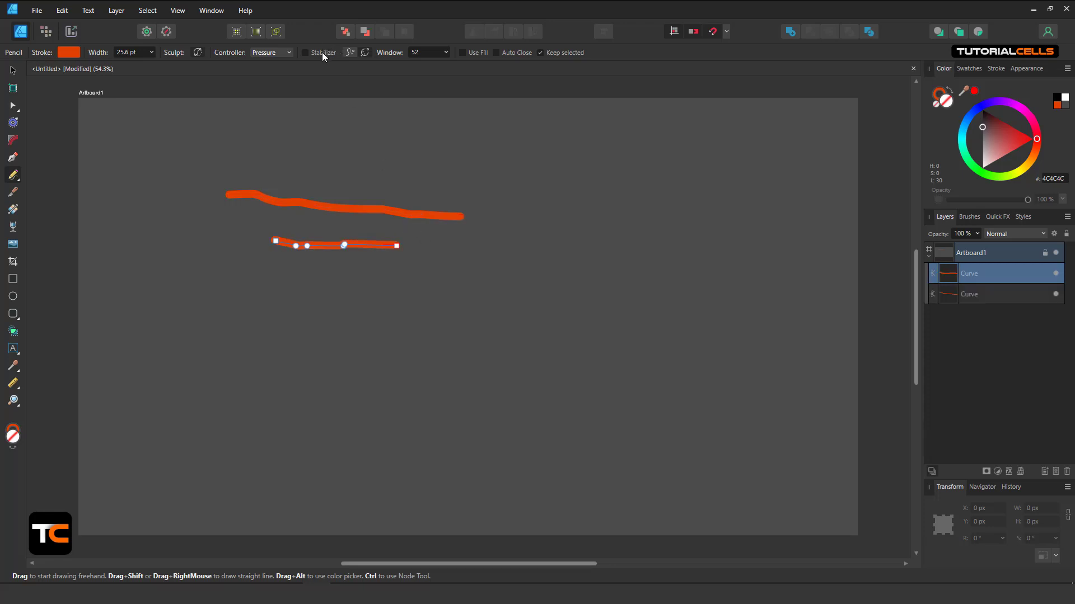
# Enable the Rope stabilizer and draw two looped orange curls below the horizontal lines.
pyautogui.click(350, 52)
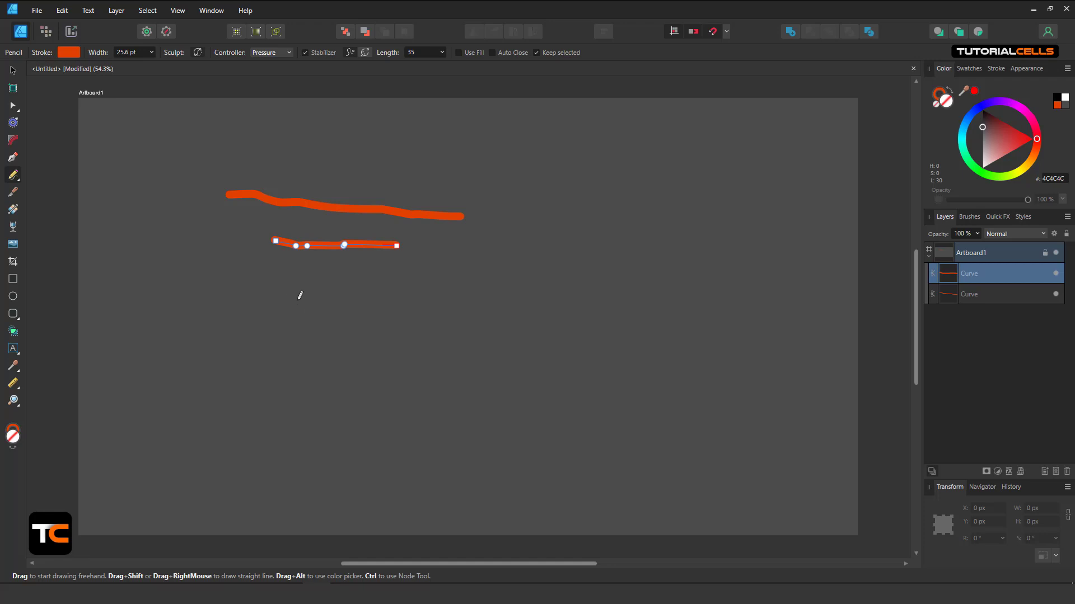
pyautogui.moveTo(303, 296)
pyautogui.mouseDown()
pyautogui.moveTo(351, 301)
pyautogui.moveTo(365, 279)
pyautogui.moveTo(397, 303)
pyautogui.moveTo(367, 264)
pyautogui.moveTo(345, 266)
pyautogui.moveTo(324, 289)
pyautogui.moveTo(349, 260)
pyautogui.moveTo(397, 270)
pyautogui.moveTo(421, 291)
pyautogui.moveTo(419, 322)
pyautogui.moveTo(397, 347)
pyautogui.moveTo(358, 349)
pyautogui.moveTo(352, 318)
pyautogui.moveTo(381, 304)
pyautogui.moveTo(399, 318)
pyautogui.moveTo(406, 340)
pyautogui.moveTo(395, 371)
pyautogui.moveTo(365, 376)
pyautogui.moveTo(338, 347)
pyautogui.mouseUp()
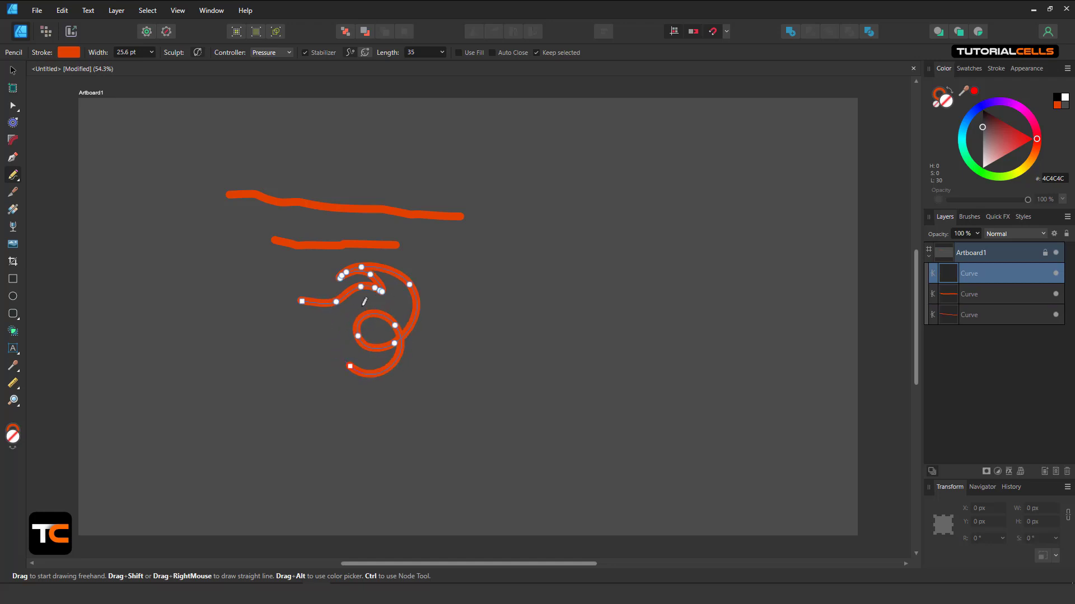
pyautogui.click(306, 53)
pyautogui.moveTo(450, 292)
pyautogui.mouseDown()
pyautogui.moveTo(515, 288)
pyautogui.moveTo(499, 267)
pyautogui.moveTo(478, 269)
pyautogui.moveTo(511, 254)
pyautogui.moveTo(537, 298)
pyautogui.moveTo(532, 329)
pyautogui.moveTo(491, 343)
pyautogui.moveTo(482, 327)
pyautogui.moveTo(494, 313)
pyautogui.moveTo(511, 353)
pyautogui.moveTo(466, 381)
pyautogui.mouseUp()
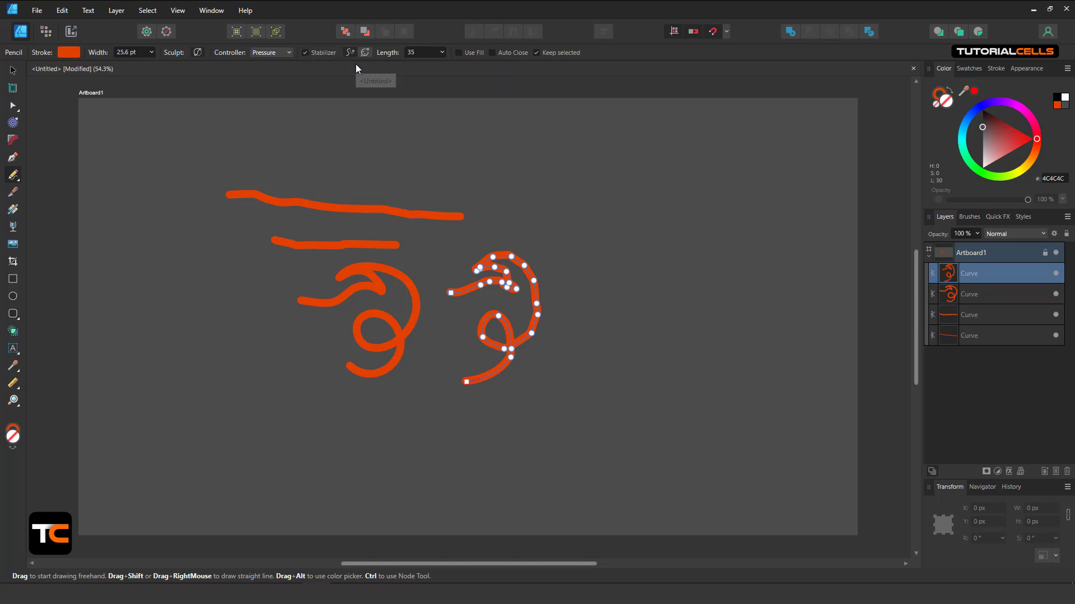
# Set rope length 55.3 and draw a lower-left loop, then draw a large enclosing loop in Window mode.
pyautogui.click(442, 54)
pyautogui.moveTo(446, 66); pyautogui.dragTo(456, 68)
pyautogui.moveTo(220, 422)
pyautogui.mouseDown()
pyautogui.moveTo(355, 443)
pyautogui.moveTo(361, 422)
pyautogui.moveTo(339, 374)
pyautogui.moveTo(318, 364)
pyautogui.moveTo(281, 372)
pyautogui.moveTo(261, 393)
pyautogui.moveTo(258, 461)
pyautogui.moveTo(314, 463)
pyautogui.mouseUp()
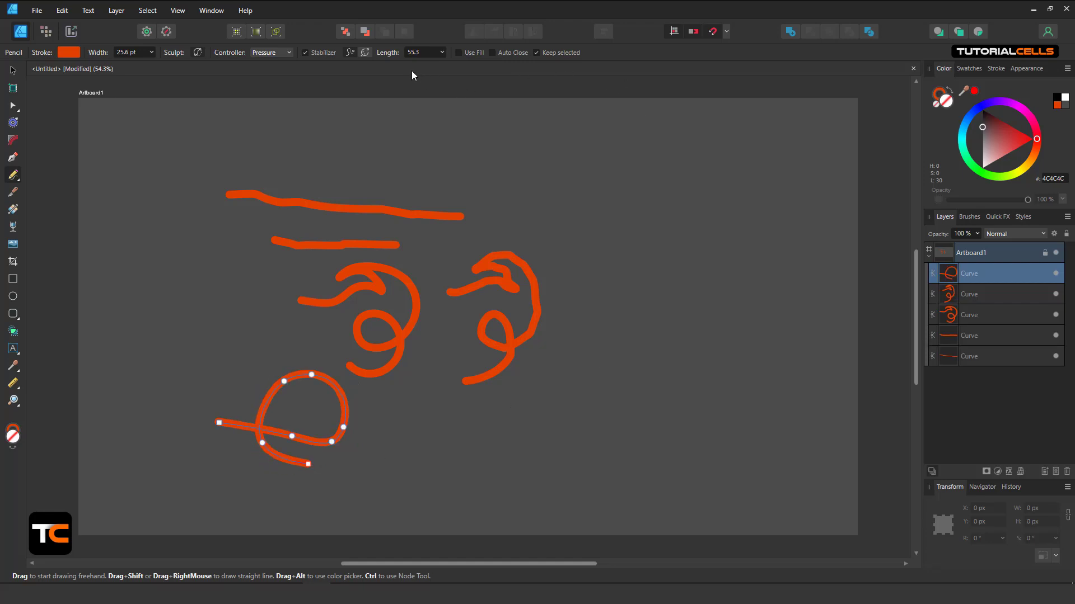
pyautogui.click(364, 54)
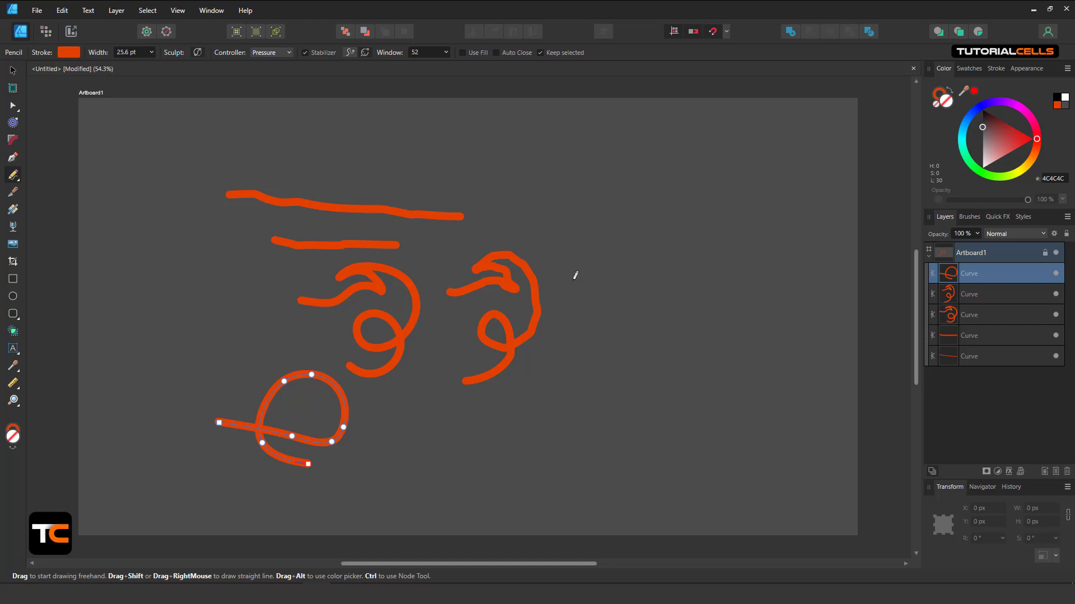
pyautogui.moveTo(574, 278)
pyautogui.mouseDown()
pyautogui.moveTo(639, 262)
pyautogui.moveTo(617, 245)
pyautogui.moveTo(654, 214)
pyautogui.moveTo(633, 202)
pyautogui.moveTo(585, 220)
pyautogui.moveTo(578, 192)
pyautogui.moveTo(600, 177)
pyautogui.moveTo(674, 190)
pyautogui.moveTo(717, 249)
pyautogui.moveTo(711, 313)
pyautogui.moveTo(665, 372)
pyautogui.moveTo(579, 420)
pyautogui.moveTo(462, 445)
pyautogui.moveTo(272, 379)
pyautogui.moveTo(192, 311)
pyautogui.moveTo(193, 224)
pyautogui.moveTo(275, 179)
pyautogui.moveTo(415, 179)
pyautogui.moveTo(546, 314)
pyautogui.moveTo(697, 379)
pyautogui.moveTo(825, 240)
pyautogui.moveTo(715, 177)
pyautogui.moveTo(534, 288)
pyautogui.mouseUp()
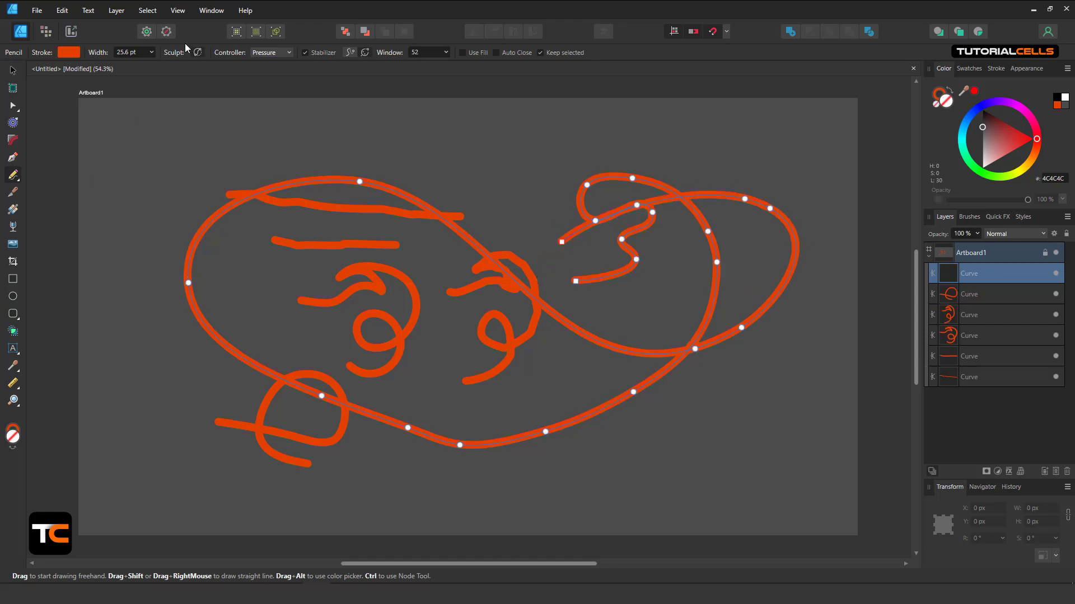
# Switch the stabilizer to Rope and draw a long smooth stroke across the top.
pyautogui.click(365, 52)
pyautogui.moveTo(363, 122)
pyautogui.mouseDown()
pyautogui.moveTo(616, 127)
pyautogui.moveTo(713, 201)
pyautogui.moveTo(667, 329)
pyautogui.moveTo(569, 398)
pyautogui.moveTo(504, 479)
pyautogui.moveTo(353, 487)
pyautogui.moveTo(143, 446)
pyautogui.moveTo(147, 306)
pyautogui.moveTo(382, 208)
pyautogui.moveTo(607, 168)
pyautogui.moveTo(414, 211)
pyautogui.mouseUp()
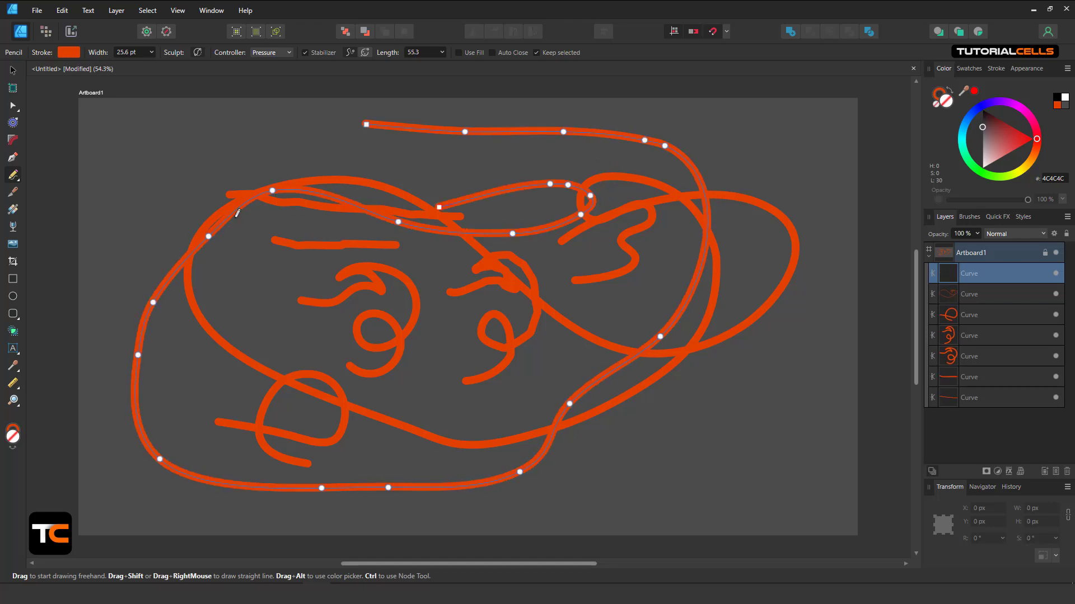
pyautogui.click(365, 53)
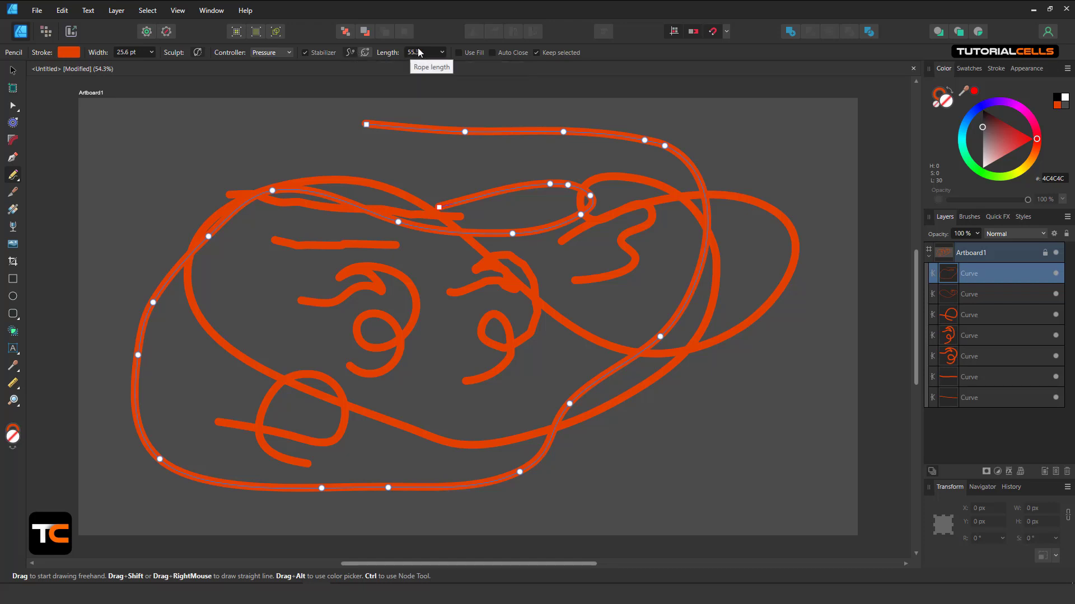
# Turn on Use Fill, then draw a short hook and a filled teardrop below it.
pyautogui.click(458, 53)
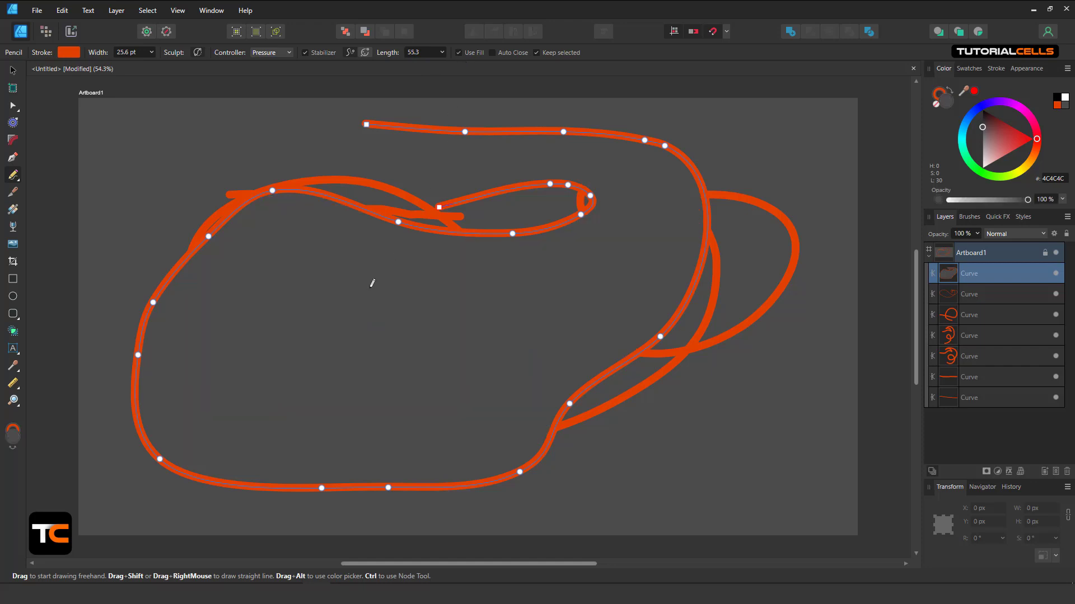
pyautogui.moveTo(354, 324)
pyautogui.mouseDown()
pyautogui.moveTo(421, 305)
pyautogui.moveTo(321, 278)
pyautogui.mouseUp()
pyautogui.moveTo(275, 333)
pyautogui.mouseDown()
pyautogui.moveTo(331, 405)
pyautogui.moveTo(334, 339)
pyautogui.moveTo(193, 310)
pyautogui.mouseUp()
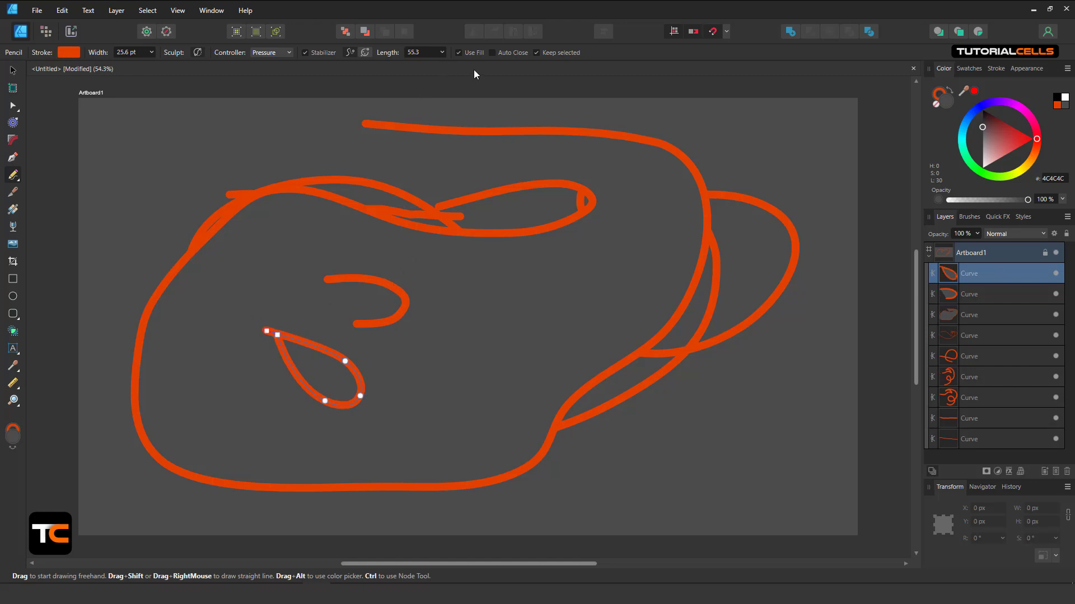
# Toggle Use Fill off and on, and set the fill colour to dark red #590909.
pyautogui.click(459, 53)
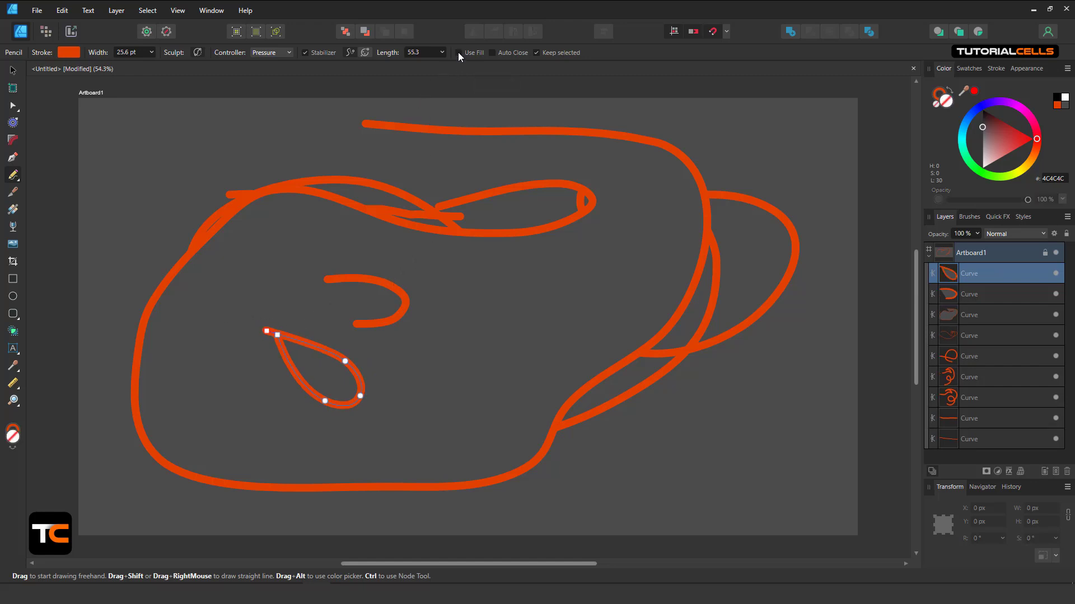
pyautogui.click(459, 53)
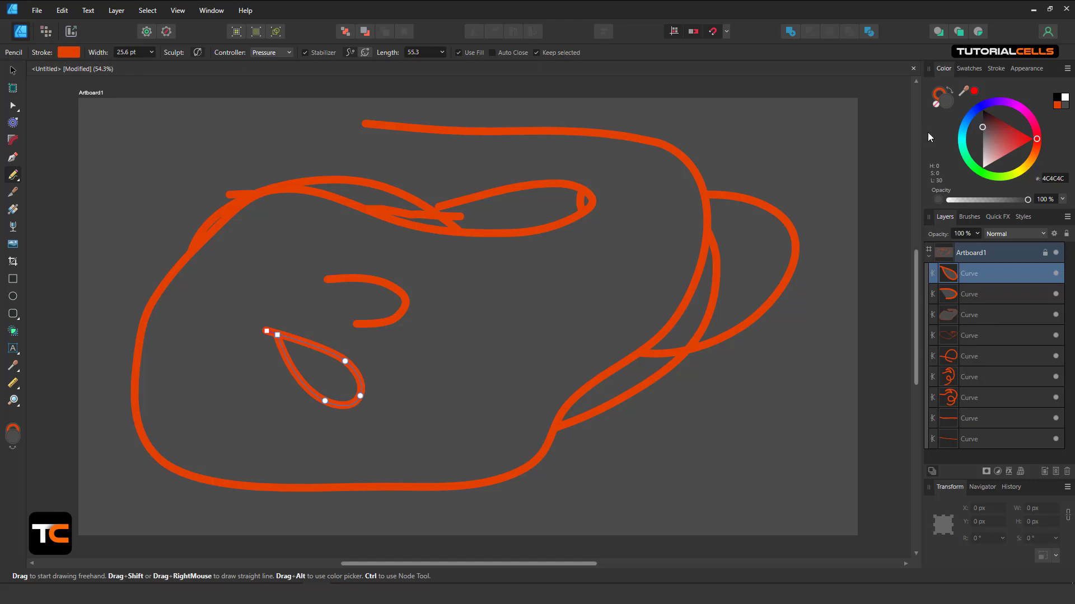
pyautogui.moveTo(992, 123); pyautogui.dragTo(996, 122)
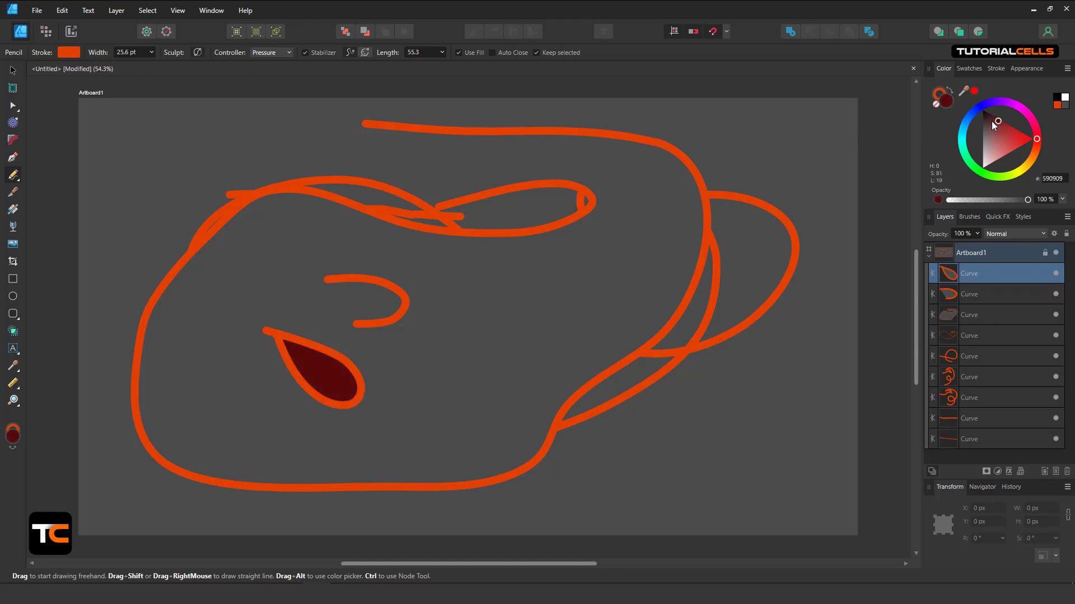
# Draw dark-red filled shapes: a small sliver, a short line, an arch right of centre, and a top-left half-moon.
pyautogui.moveTo(464, 362); pyautogui.dragTo(521, 325)
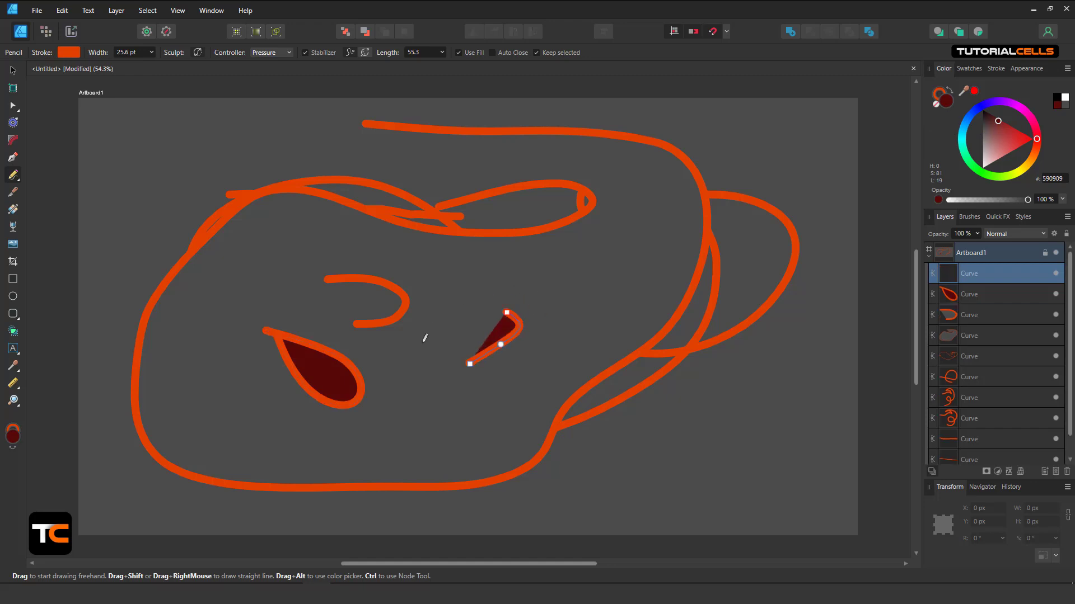
pyautogui.moveTo(550, 366); pyautogui.dragTo(581, 295)
pyautogui.moveTo(632, 318)
pyautogui.mouseDown()
pyautogui.moveTo(632, 249)
pyautogui.moveTo(511, 256)
pyautogui.mouseUp()
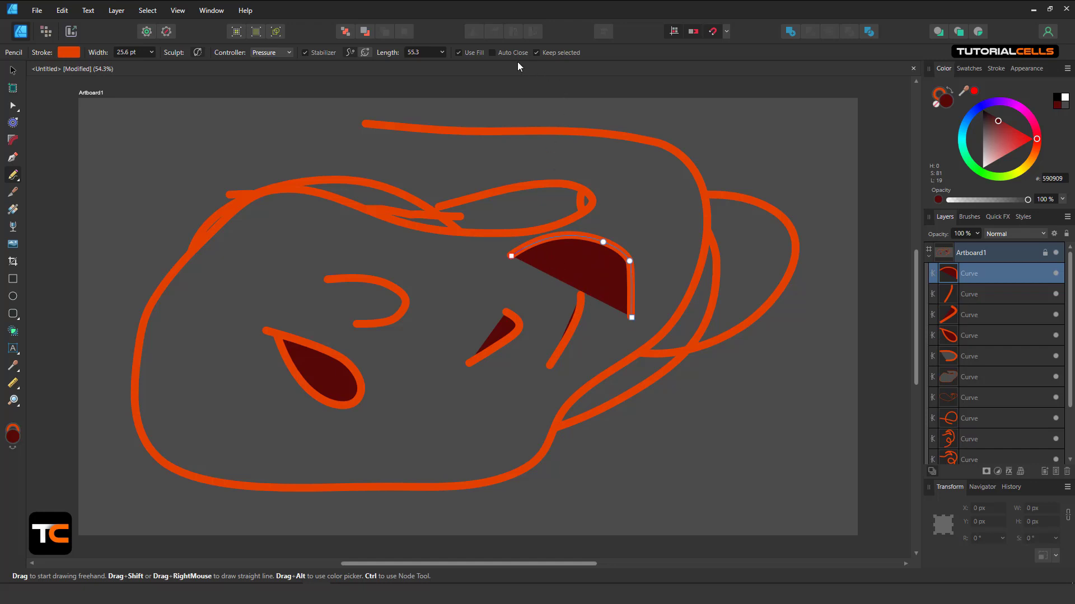
pyautogui.moveTo(218, 294)
pyautogui.mouseDown()
pyautogui.moveTo(242, 276)
pyautogui.moveTo(234, 205)
pyautogui.moveTo(101, 196)
pyautogui.mouseUp()
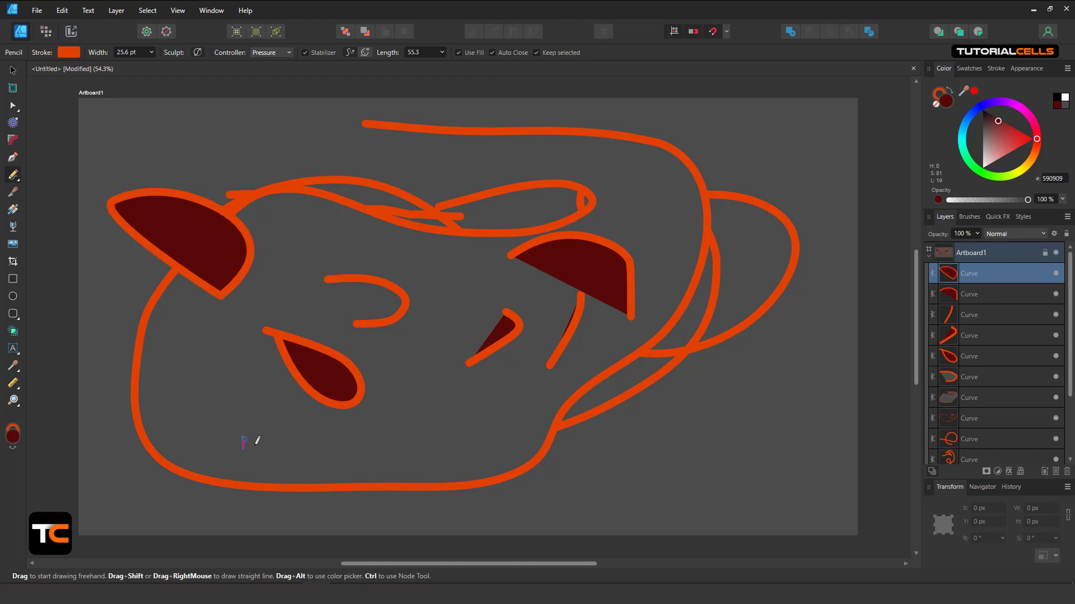
# With the Pencil, draw a dark-red teardrop lower left, two domes up top, and a short top-left stroke.
pyautogui.moveTo(256, 439); pyautogui.dragTo(246, 440)
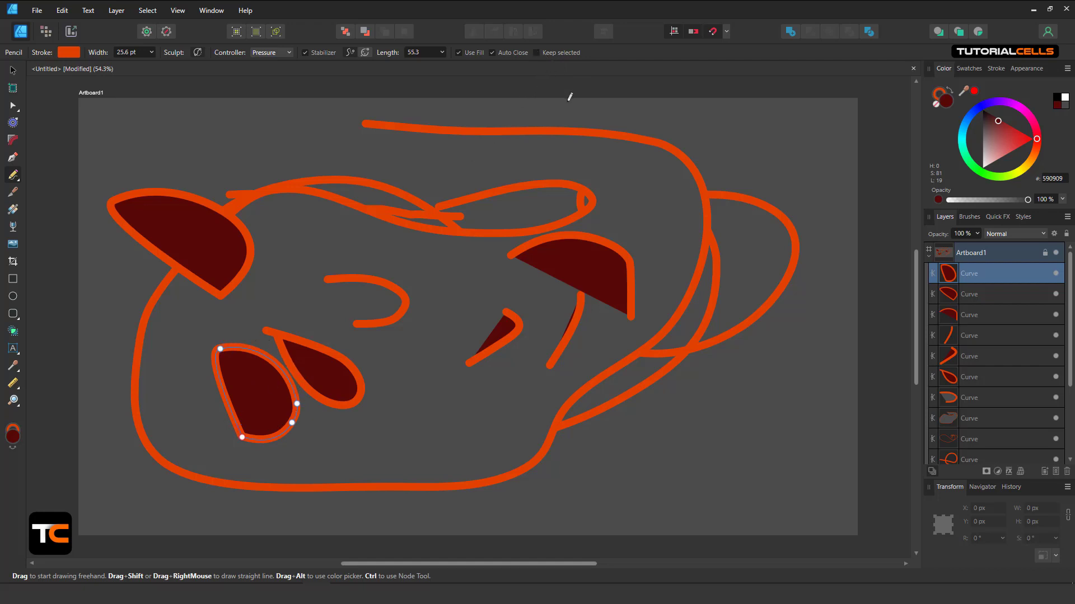
pyautogui.moveTo(751, 250)
pyautogui.mouseDown()
pyautogui.moveTo(740, 162)
pyautogui.moveTo(554, 215)
pyautogui.mouseUp()
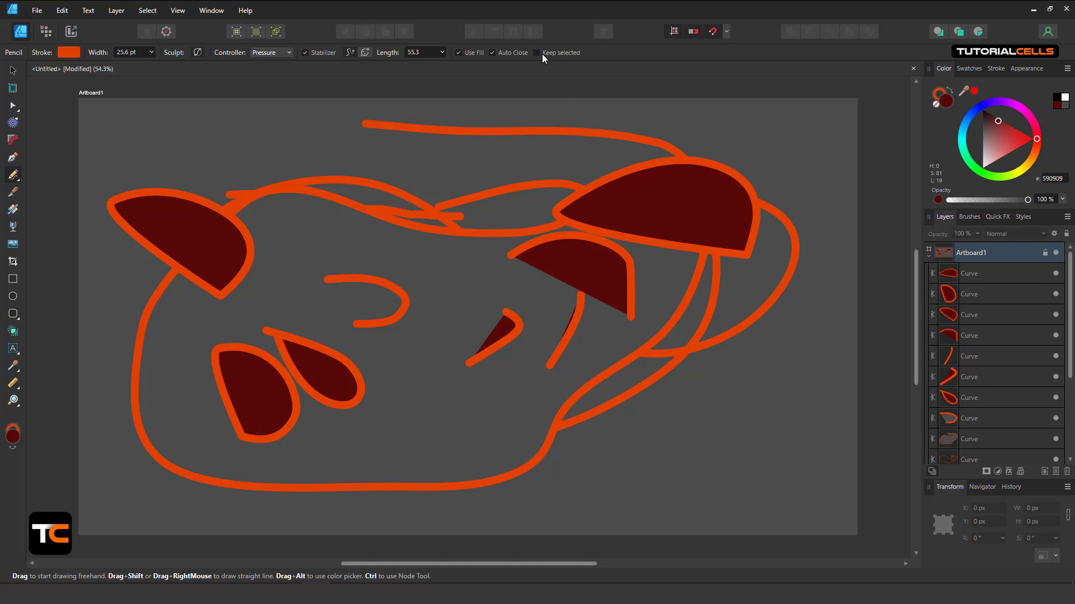
pyautogui.moveTo(464, 247); pyautogui.dragTo(281, 268)
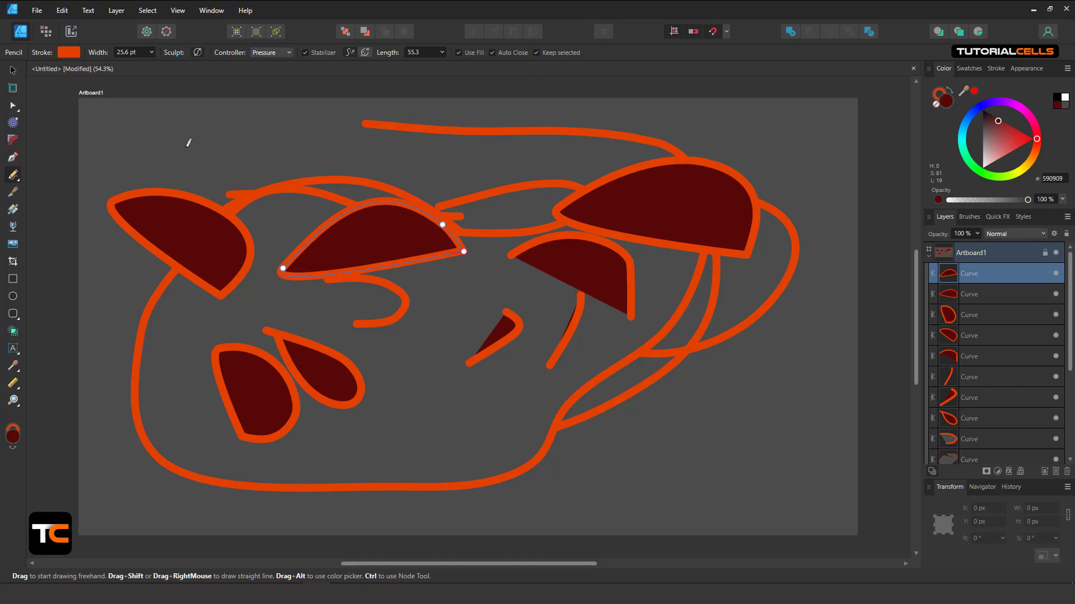
pyautogui.moveTo(190, 147); pyautogui.dragTo(264, 127)
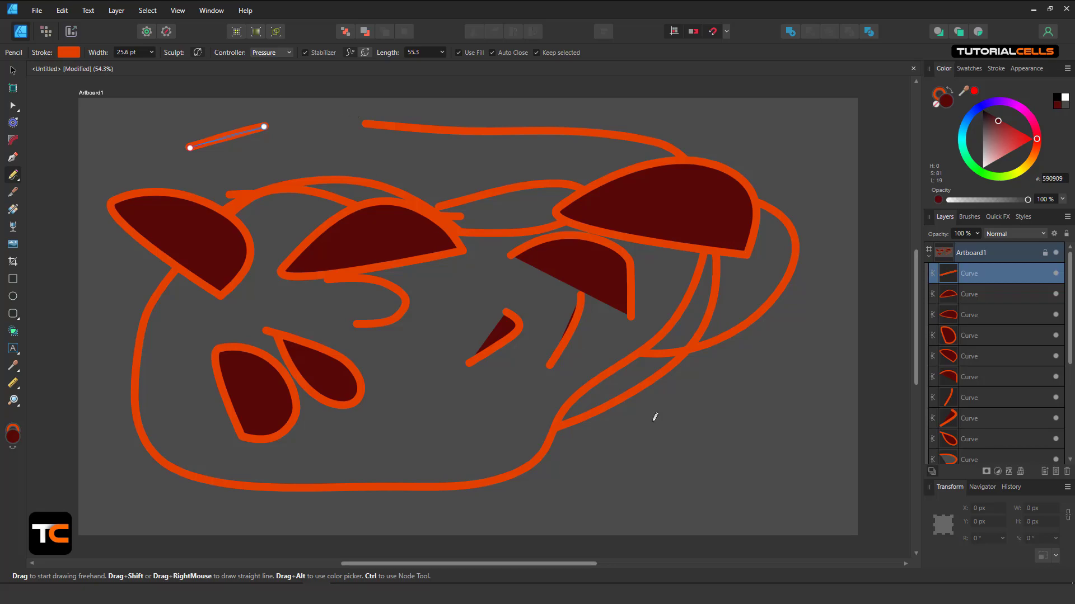